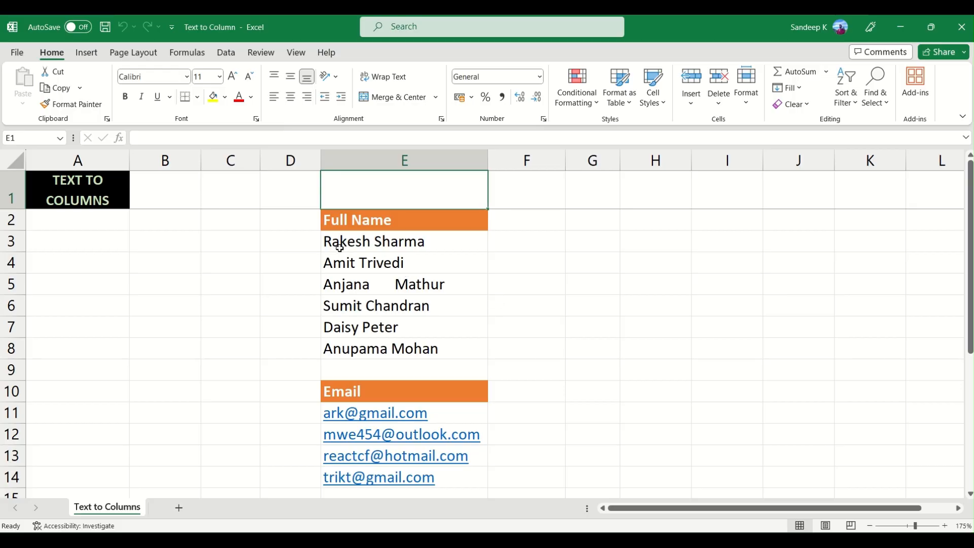
- Look through the Full Name, Email and Numbers lists in column E, focusing on the names in E3:E8
{"action": "scroll", "coordinate": [421, 284], "scroll_direction": "down", "scroll_amount": 4}
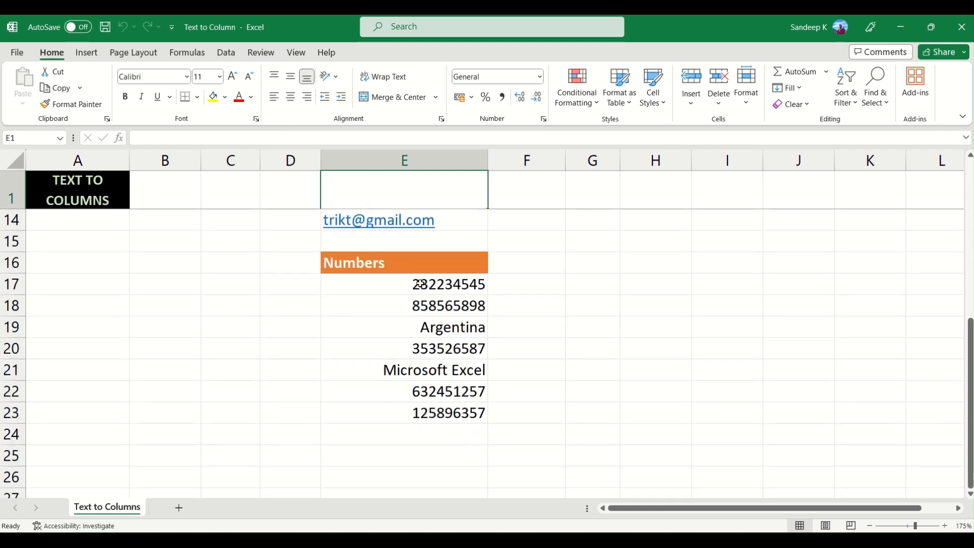
{"action": "scroll", "coordinate": [453, 350], "scroll_direction": "up", "scroll_amount": 4}
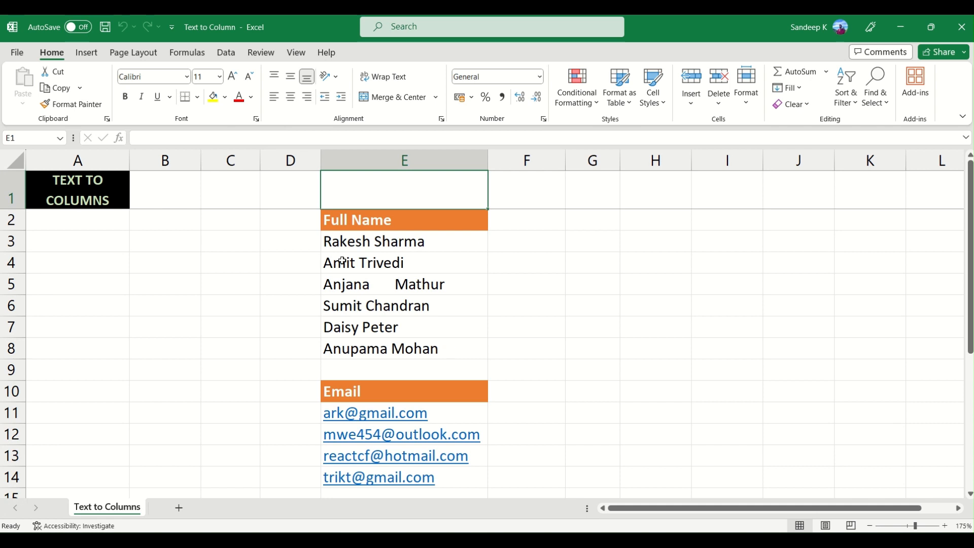
{"action": "left_click", "coordinate": [393, 244]}
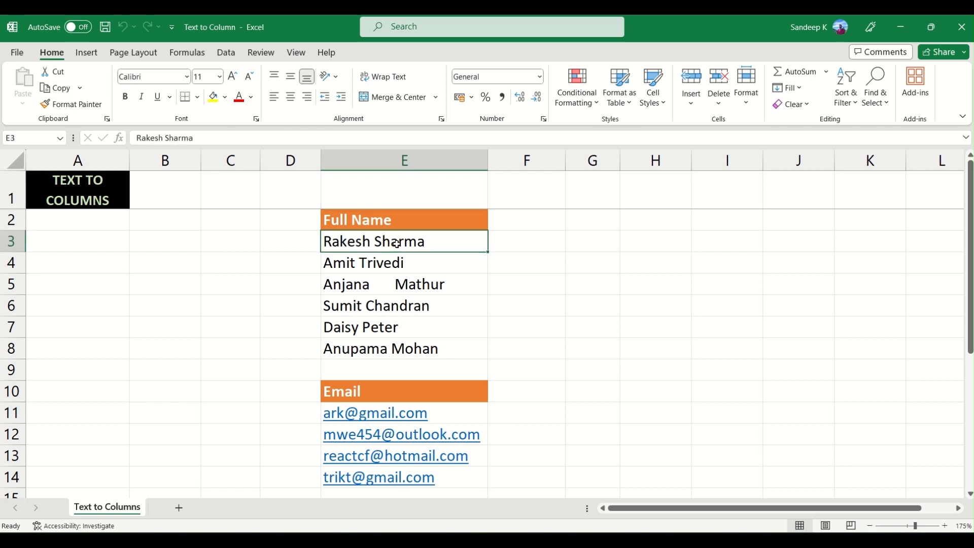
{"action": "left_click_drag", "start_coordinate": [397, 244], "coordinate": [395, 349]}
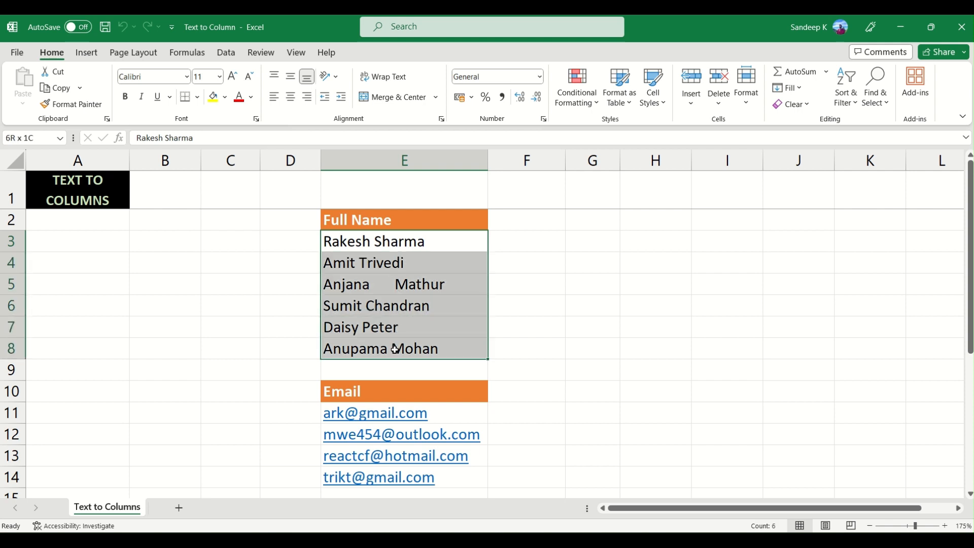
{"action": "left_click", "coordinate": [385, 286]}
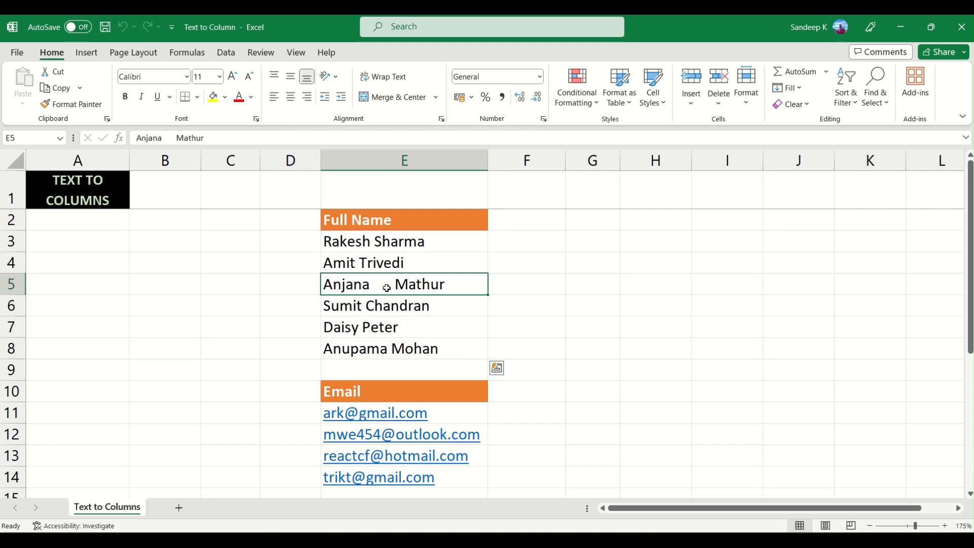
{"action": "left_click_drag", "start_coordinate": [379, 241], "coordinate": [364, 340]}
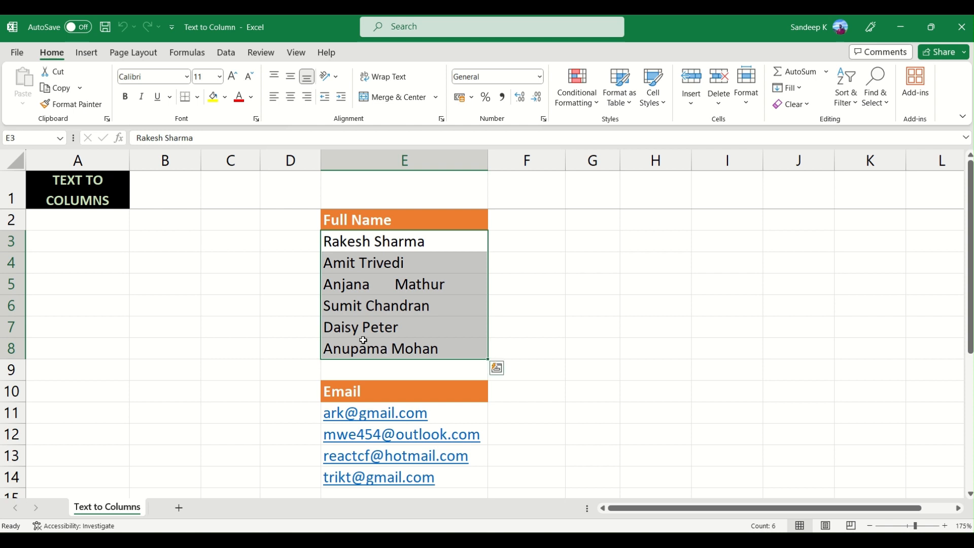
- Enter the note "Separator - Space" in cell C4
{"action": "left_click", "coordinate": [224, 260]}
{"action": "type", "text": "Separator"}
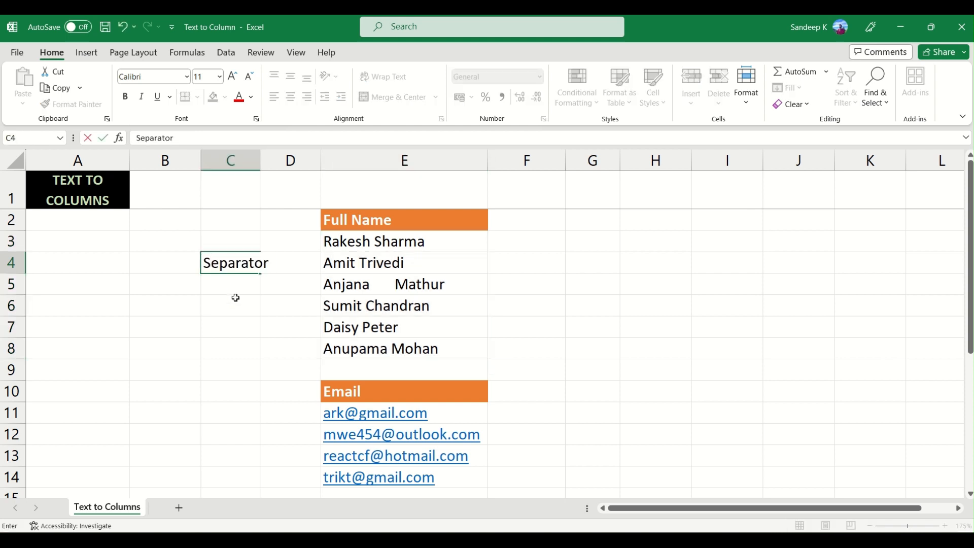
{"action": "type", "text": " - Space"}
{"action": "key", "text": "Tab"}
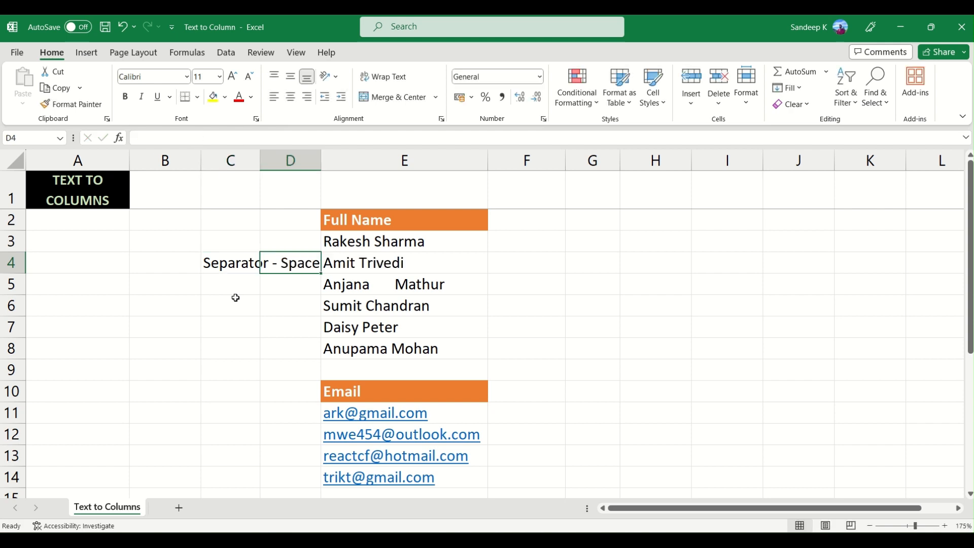
- Widen column D slightly and move the separator note from C4 to B4
{"action": "left_click_drag", "start_coordinate": [323, 158], "coordinate": [334, 159]}
{"action": "left_click_drag", "start_coordinate": [307, 262], "coordinate": [229, 263]}
{"action": "key", "text": "ctrl+x"}
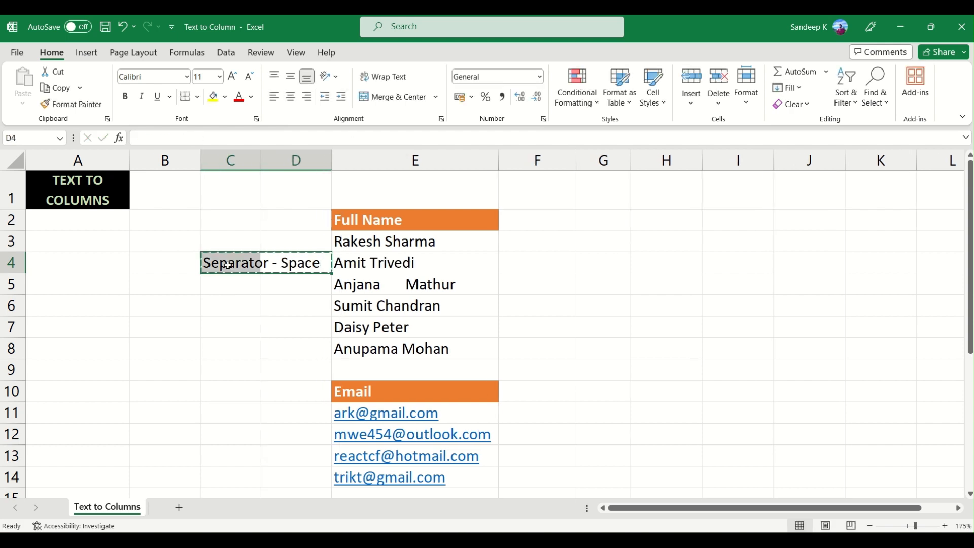
{"action": "left_click", "coordinate": [183, 258]}
{"action": "key", "text": "ctrl+v"}
{"action": "left_click", "coordinate": [253, 258]}
{"action": "left_click", "coordinate": [286, 269]}
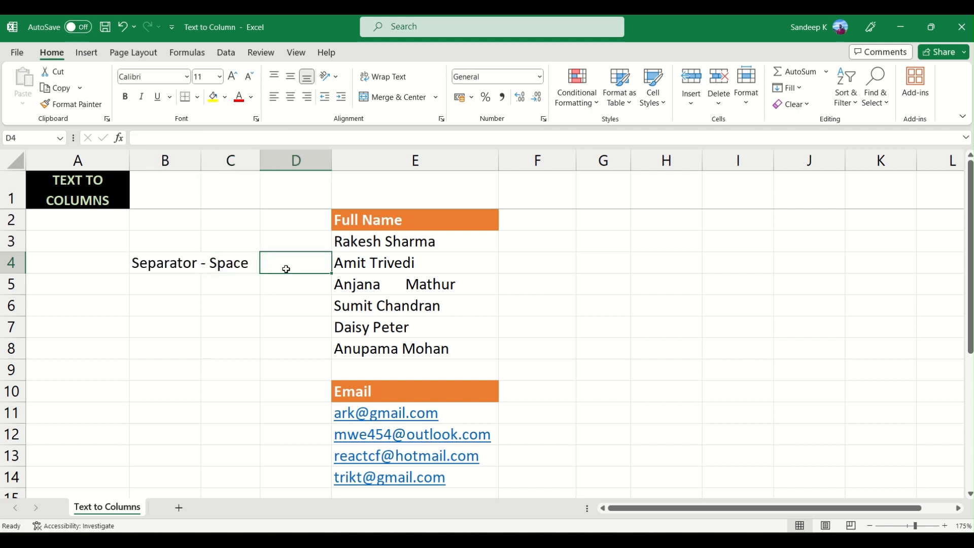
- Examine the spaces between first and last names in E3 and E5 without changing the cells
{"action": "left_click", "coordinate": [380, 247]}
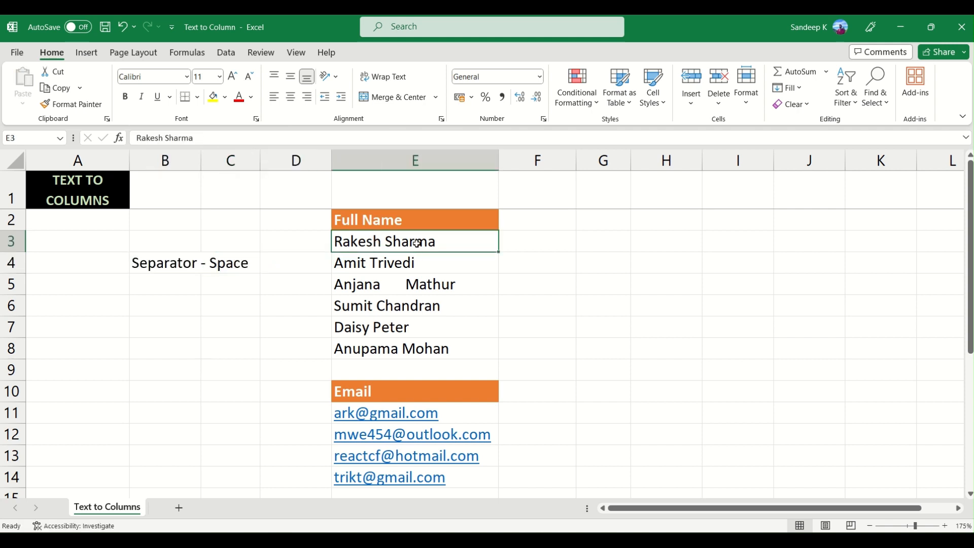
{"action": "double_click", "coordinate": [385, 242]}
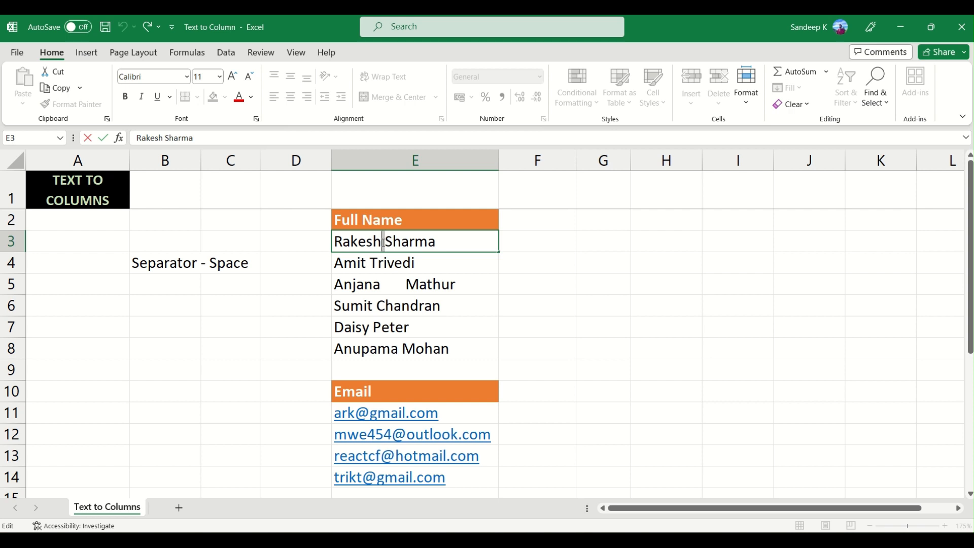
{"action": "left_click", "coordinate": [384, 287]}
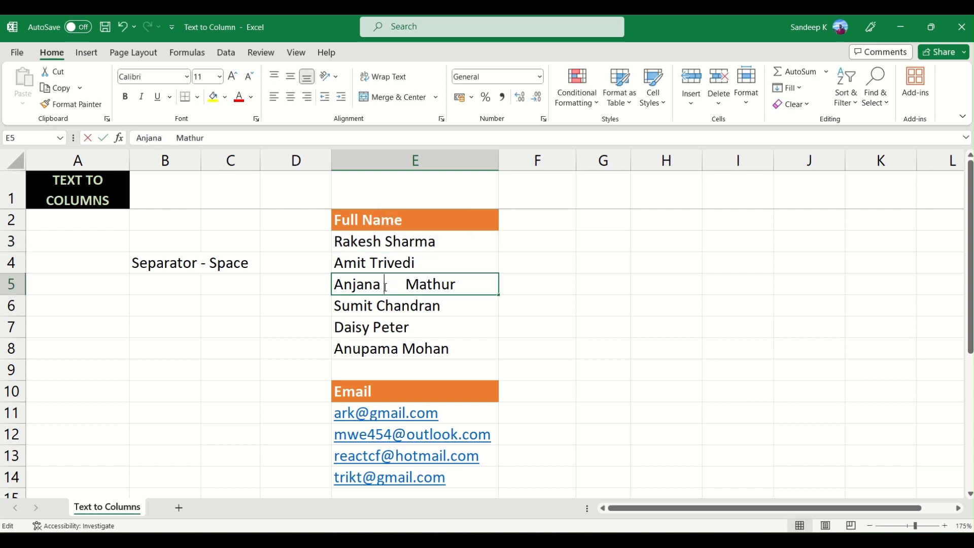
{"action": "left_click_drag", "start_coordinate": [386, 287], "coordinate": [407, 285]}
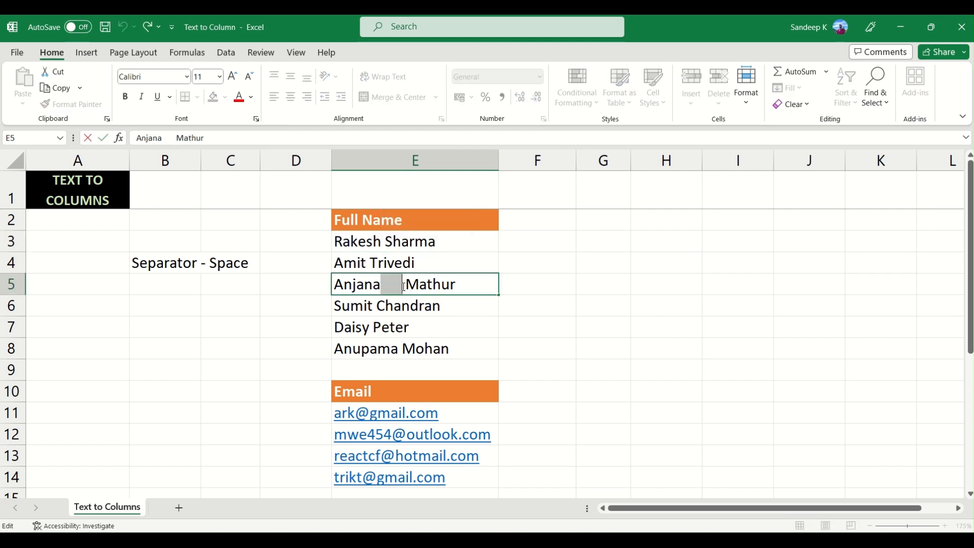
{"action": "left_click", "coordinate": [446, 287]}
{"action": "key", "text": "Escape"}
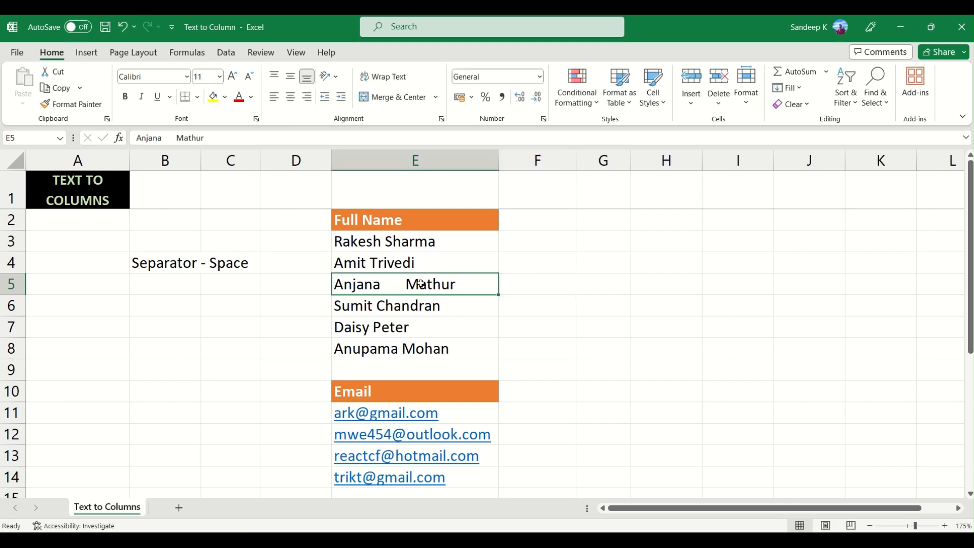
{"action": "left_click", "coordinate": [398, 242]}
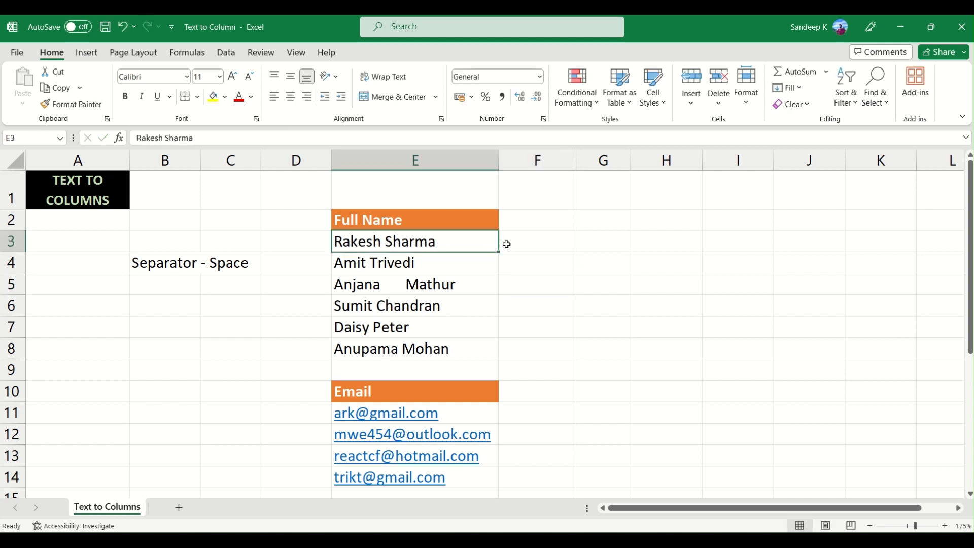
{"action": "left_click", "coordinate": [529, 243]}
{"action": "left_click", "coordinate": [609, 243]}
{"action": "left_click", "coordinate": [370, 243]}
{"action": "left_click", "coordinate": [559, 245]}
{"action": "left_click", "coordinate": [444, 248]}
{"action": "left_click", "coordinate": [599, 241]}
{"action": "left_click", "coordinate": [415, 243]}
{"action": "left_click", "coordinate": [279, 327]}
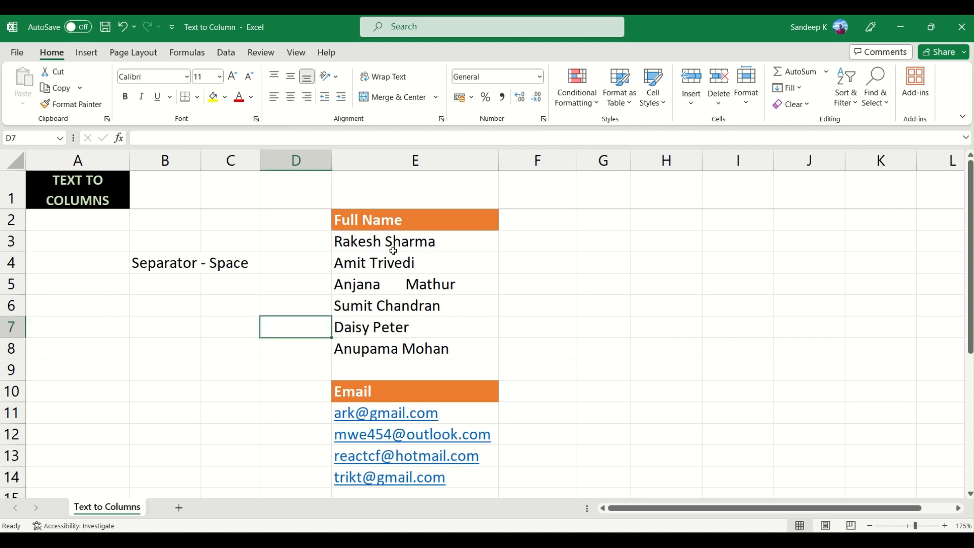
- Start Text to Columns on the names in E3:E8 and continue with the Delimited data type
{"action": "left_click_drag", "start_coordinate": [391, 242], "coordinate": [401, 347]}
{"action": "left_click", "coordinate": [227, 54]}
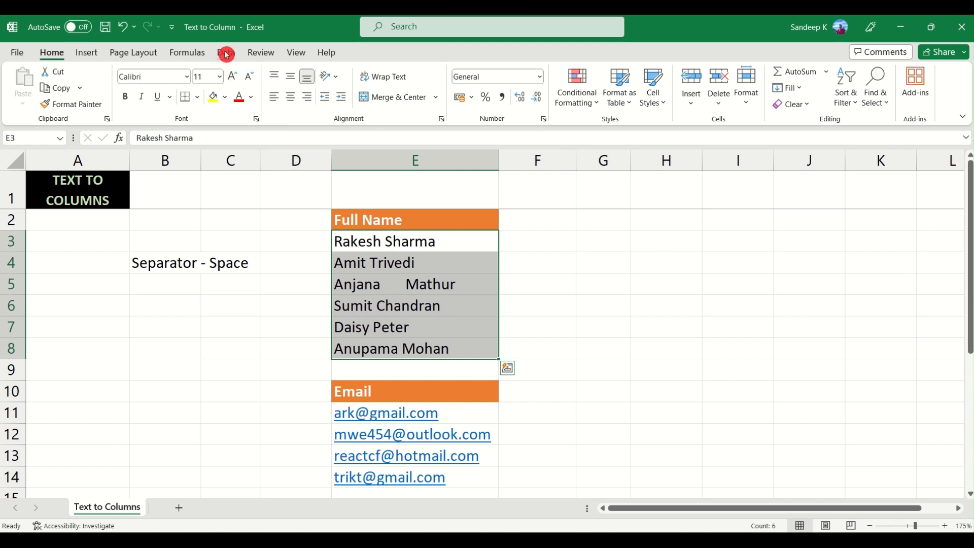
{"action": "left_click", "coordinate": [229, 55]}
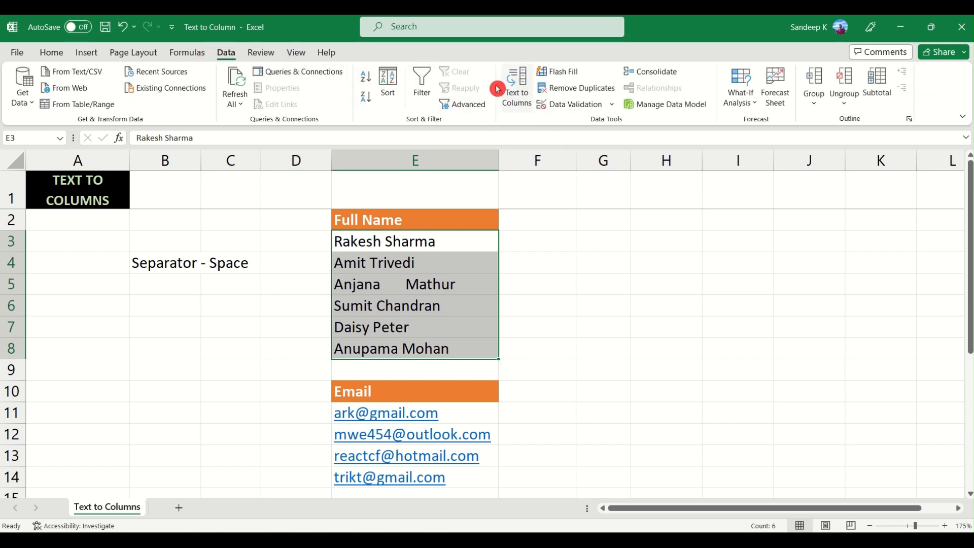
{"action": "left_click", "coordinate": [526, 94]}
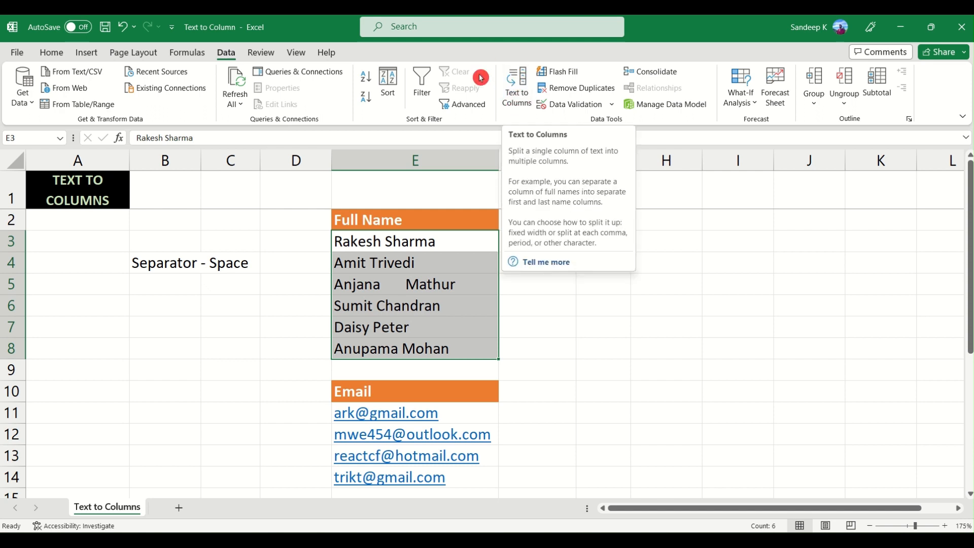
{"action": "left_click", "coordinate": [518, 95]}
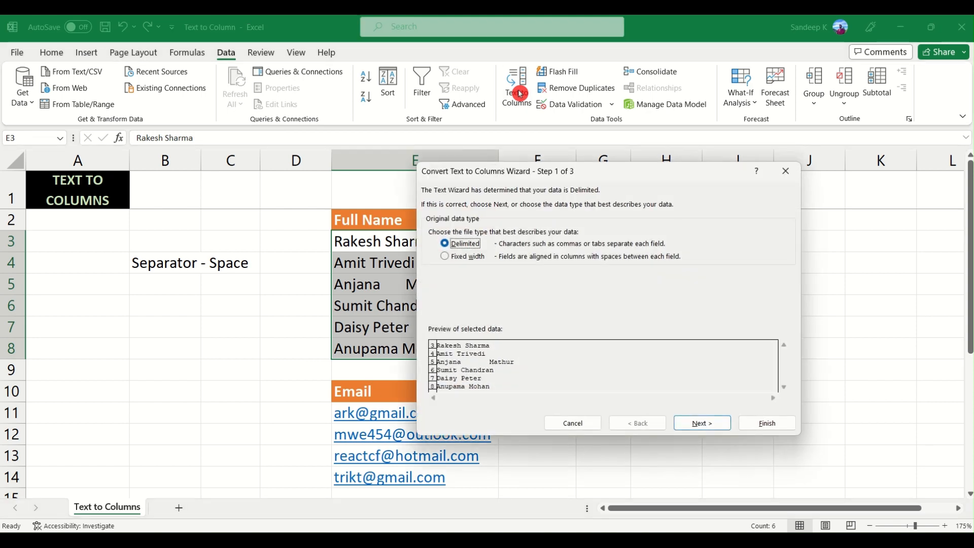
{"action": "left_click_drag", "start_coordinate": [506, 172], "coordinate": [600, 186]}
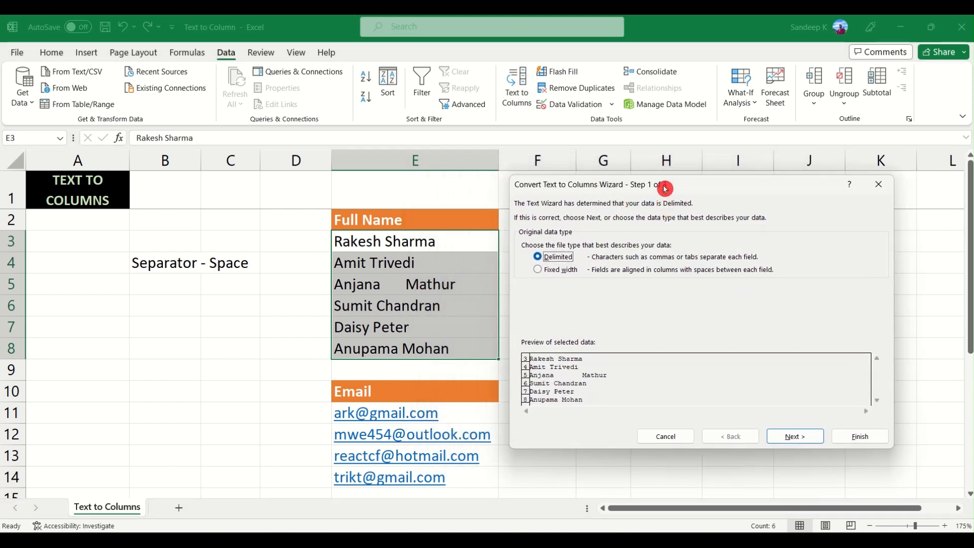
{"action": "left_click_drag", "start_coordinate": [663, 189], "coordinate": [660, 188]}
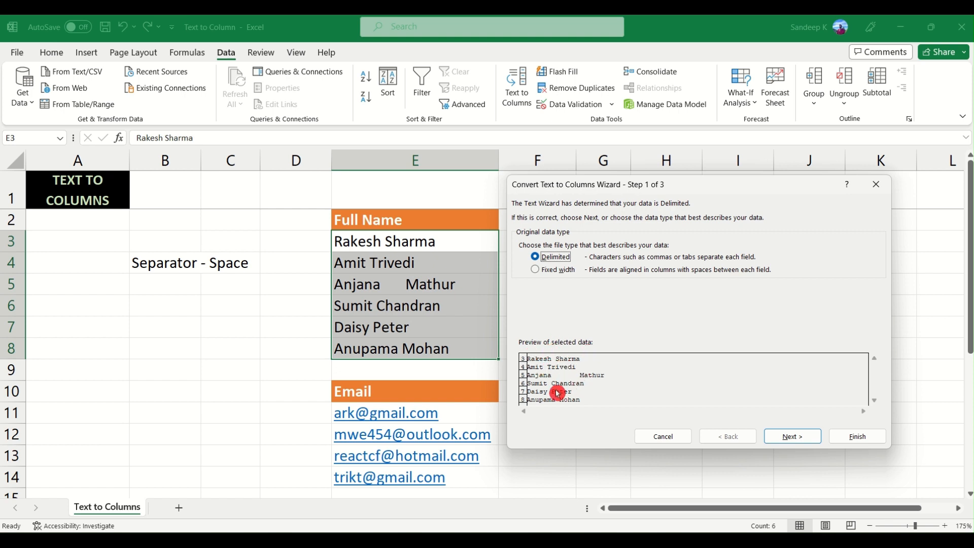
{"action": "left_click", "coordinate": [797, 437]}
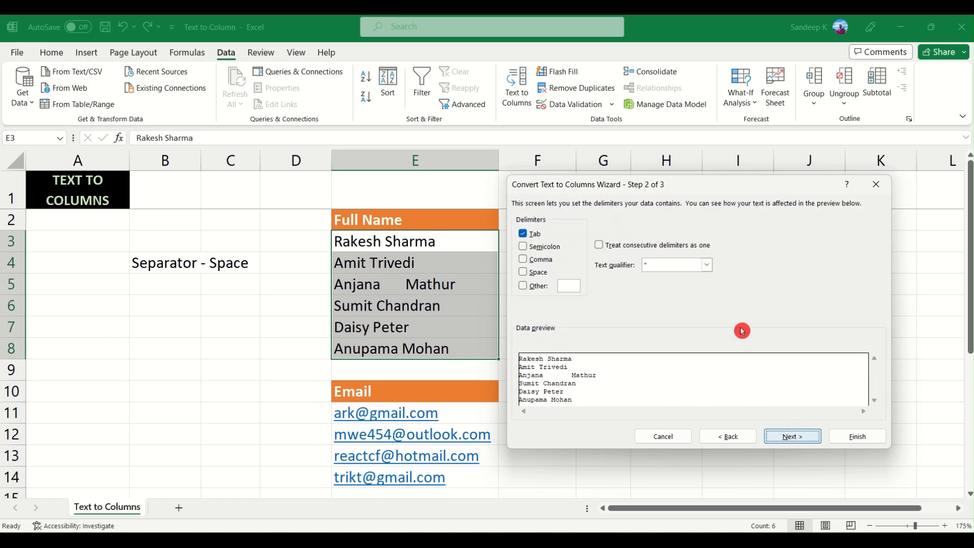
- Make Space the only delimiter, treat consecutive delimiters as one, and continue to the column data formats
{"action": "left_click_drag", "start_coordinate": [635, 189], "coordinate": [637, 184]}
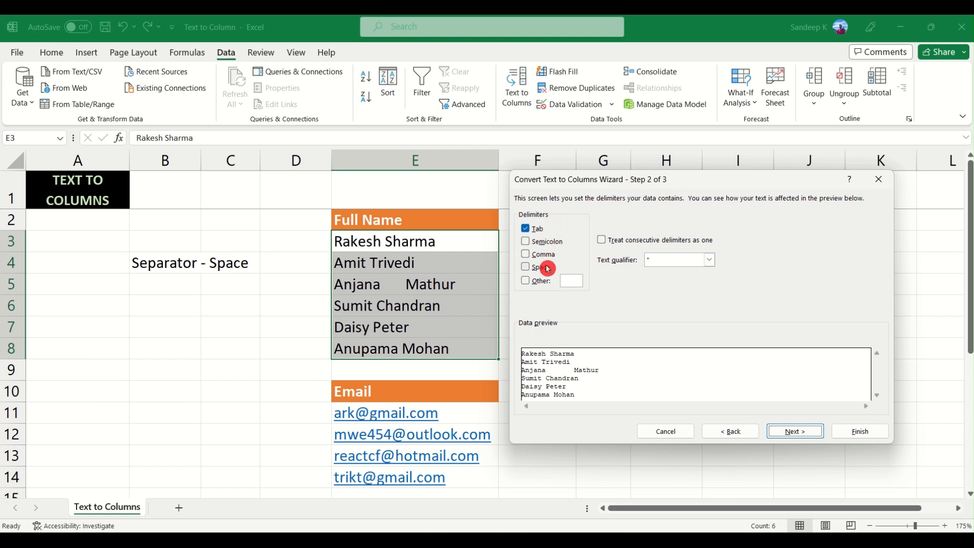
{"action": "left_click", "coordinate": [528, 233]}
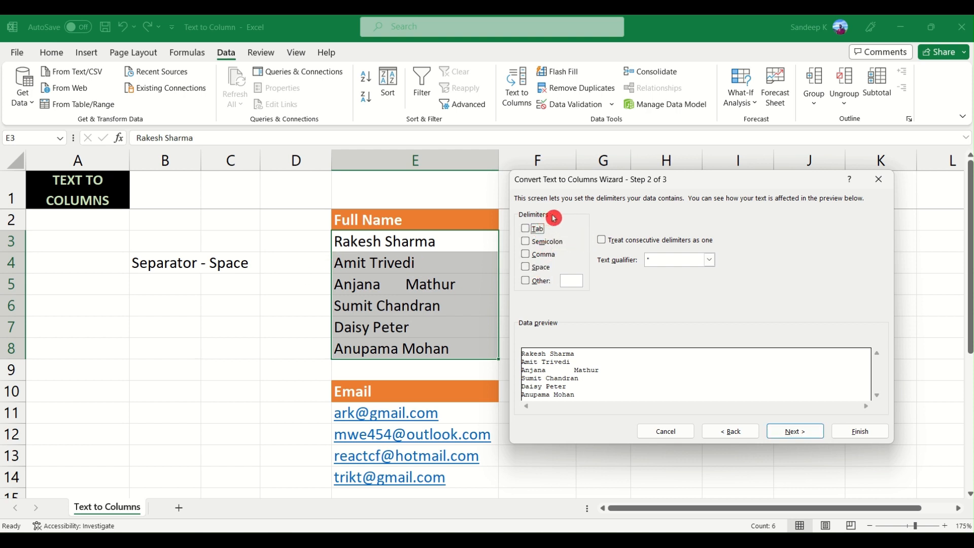
{"action": "left_click", "coordinate": [538, 273]}
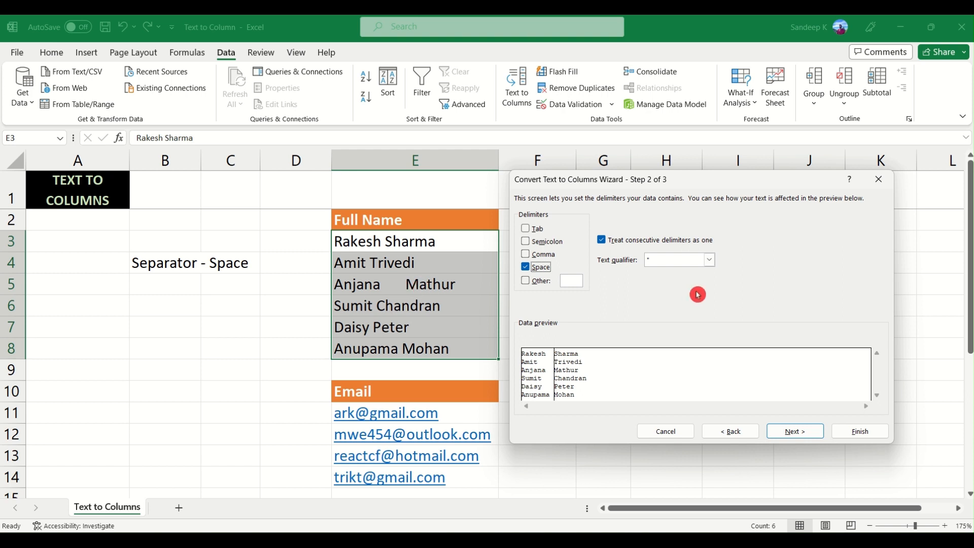
{"action": "left_click", "coordinate": [604, 242]}
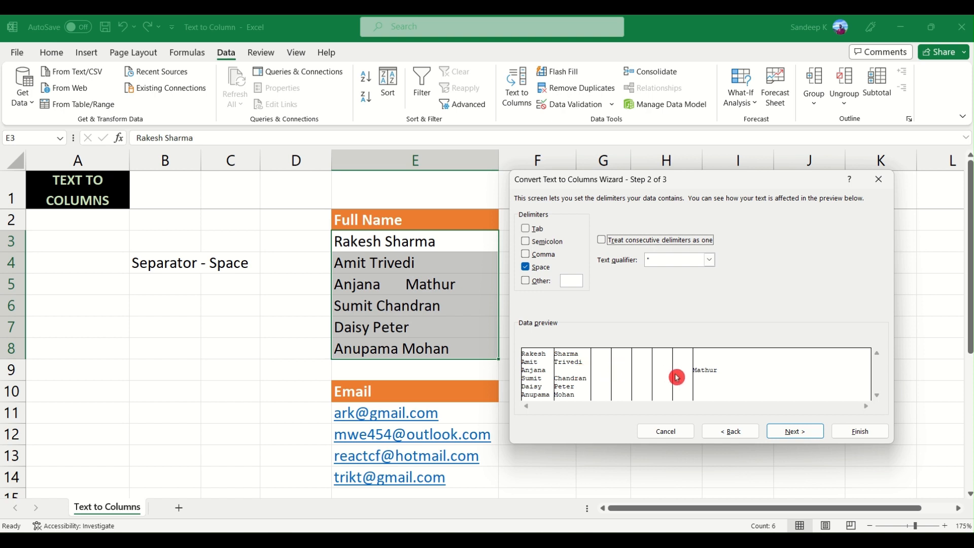
{"action": "left_click", "coordinate": [605, 244]}
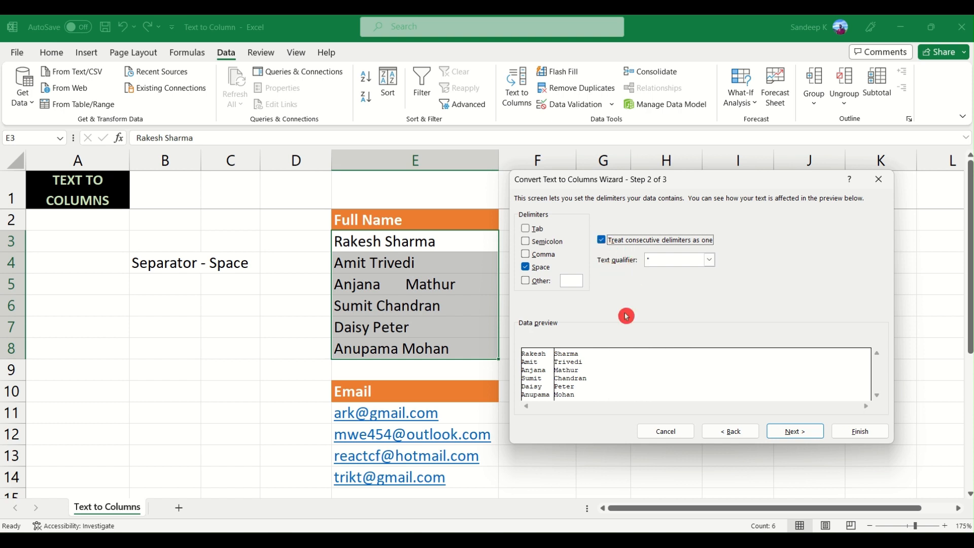
{"action": "left_click", "coordinate": [796, 431]}
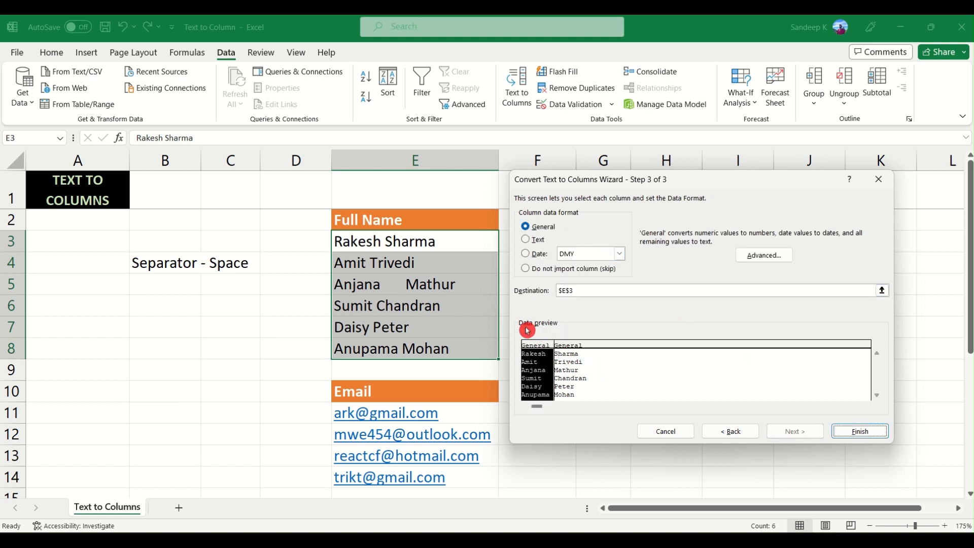
- Set the first-name column in the data preview to Do not import column (skip)
{"action": "left_click", "coordinate": [563, 346]}
{"action": "left_click", "coordinate": [550, 348]}
{"action": "left_click", "coordinate": [569, 345]}
{"action": "left_click", "coordinate": [543, 353]}
{"action": "left_click", "coordinate": [526, 270]}
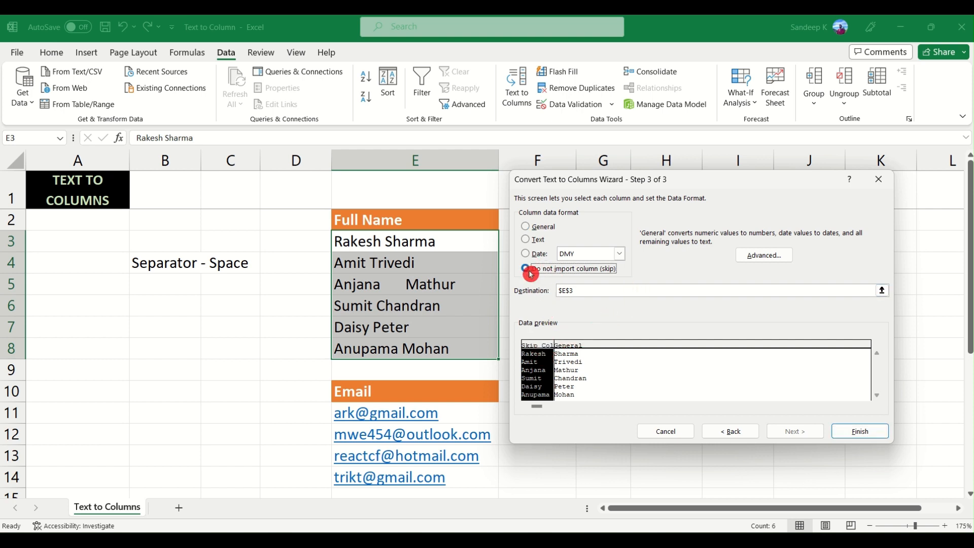
- Try skipping the last-name column in the data preview, and return both preview columns to the General format
{"action": "left_click", "coordinate": [565, 345]}
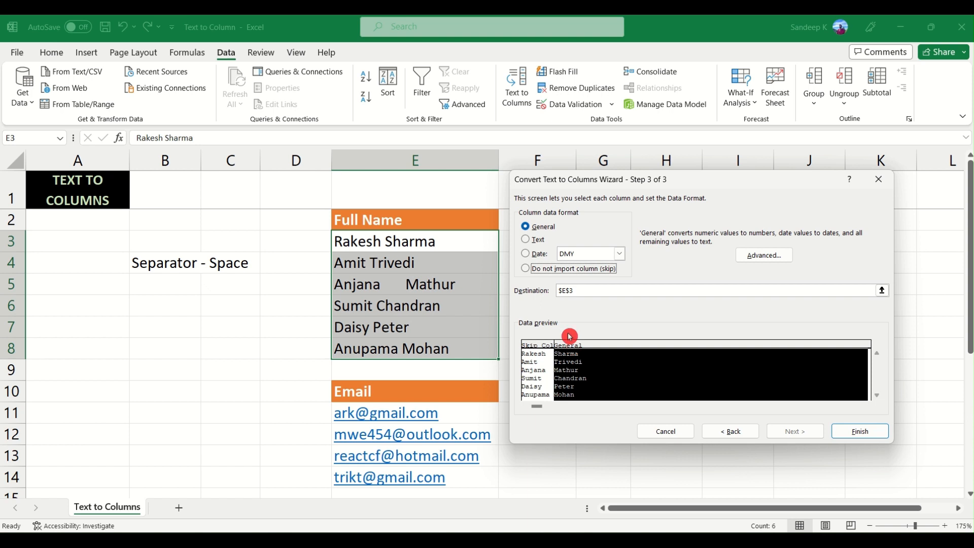
{"action": "left_click", "coordinate": [527, 271]}
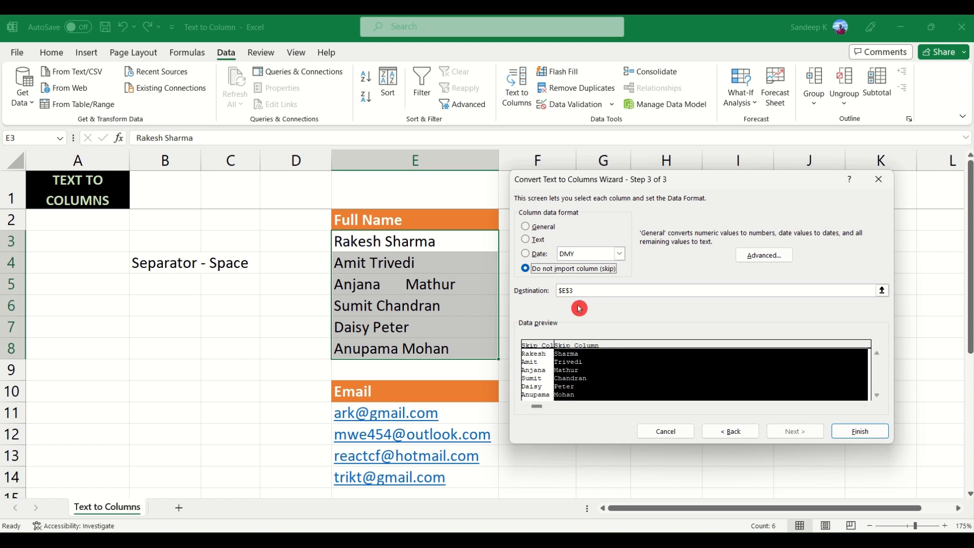
{"action": "left_click", "coordinate": [524, 228]}
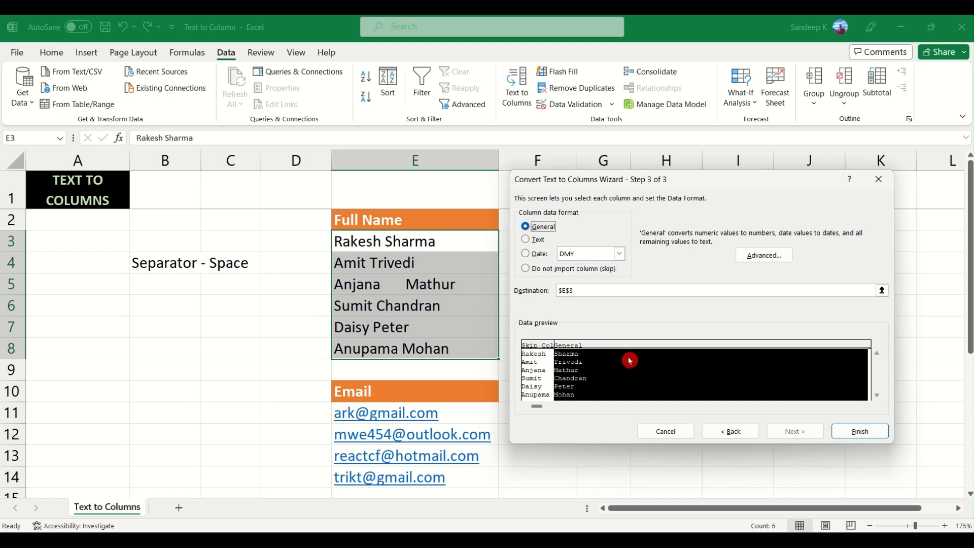
{"action": "left_click", "coordinate": [541, 349]}
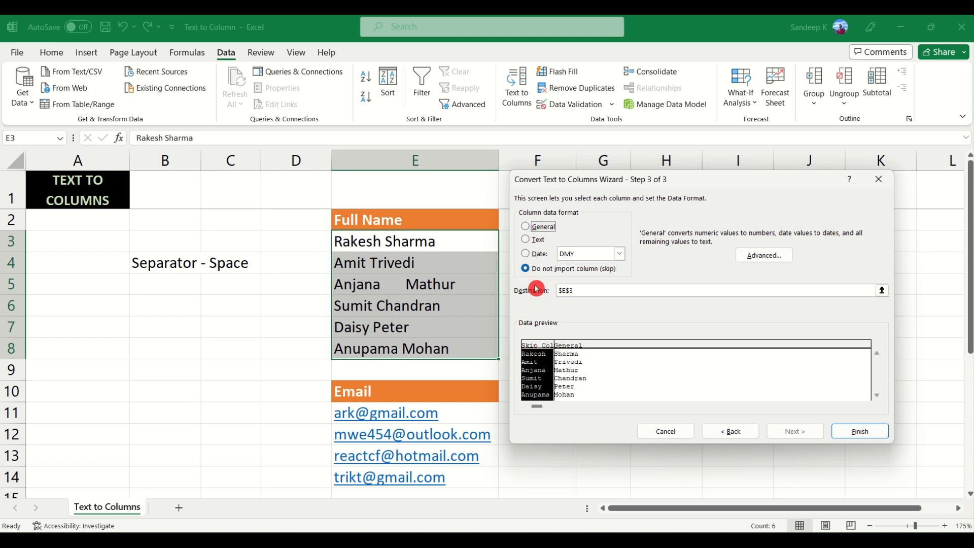
{"action": "left_click", "coordinate": [525, 227]}
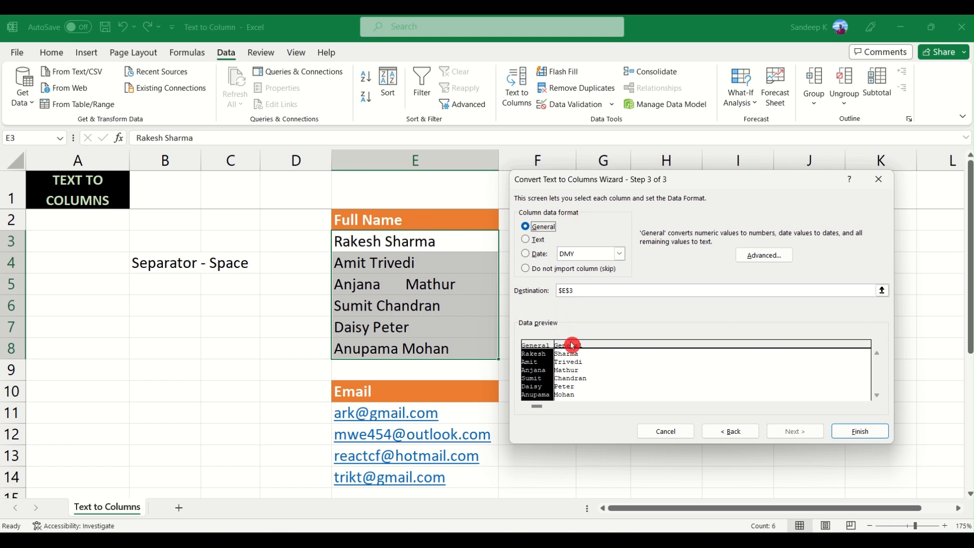
- Finish the name split in place at E3, inspect the first and last names in E3:F8, and undo the split
{"action": "left_click", "coordinate": [866, 431]}
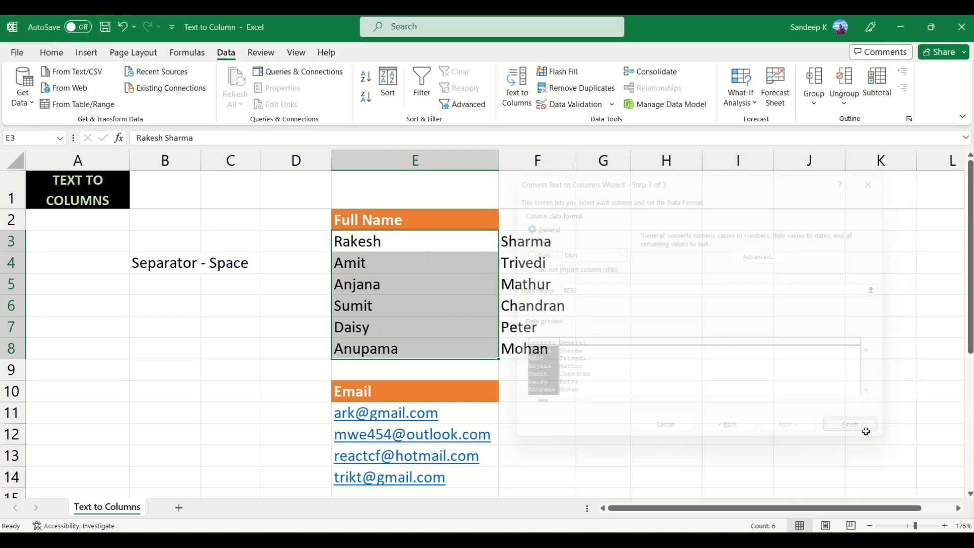
{"action": "left_click", "coordinate": [471, 242]}
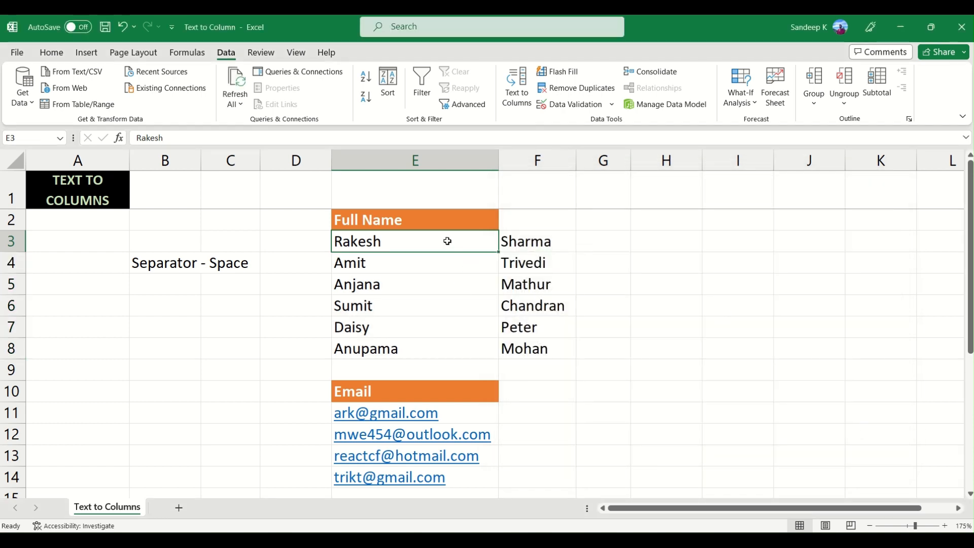
{"action": "left_click_drag", "start_coordinate": [447, 241], "coordinate": [546, 326]}
{"action": "left_click", "coordinate": [415, 262]}
{"action": "left_click_drag", "start_coordinate": [413, 242], "coordinate": [534, 348]}
{"action": "left_click", "coordinate": [533, 348]}
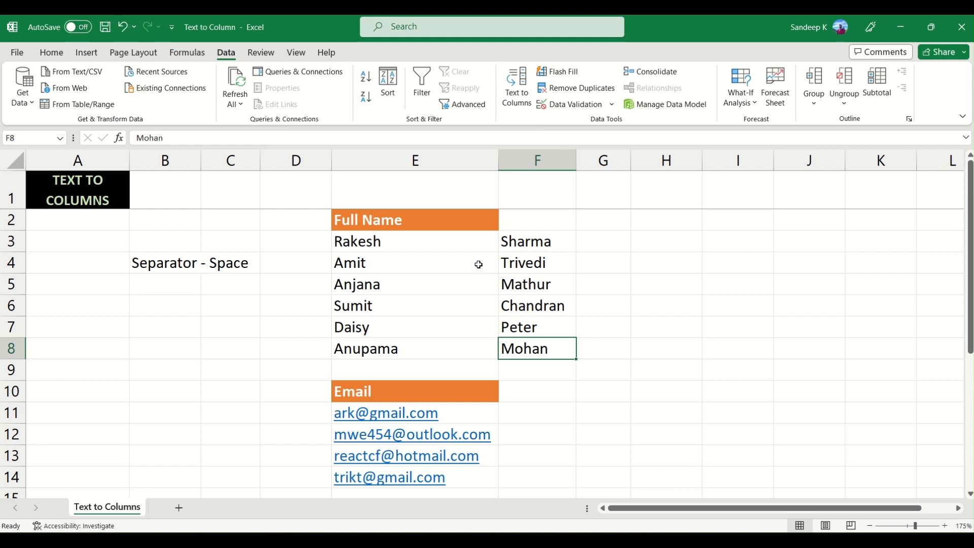
{"action": "key", "text": "ctrl+z"}
- Run Text to Columns on E3:E8 again as Delimited with the Space delimiter, continuing to the column data formats
{"action": "left_click", "coordinate": [516, 85]}
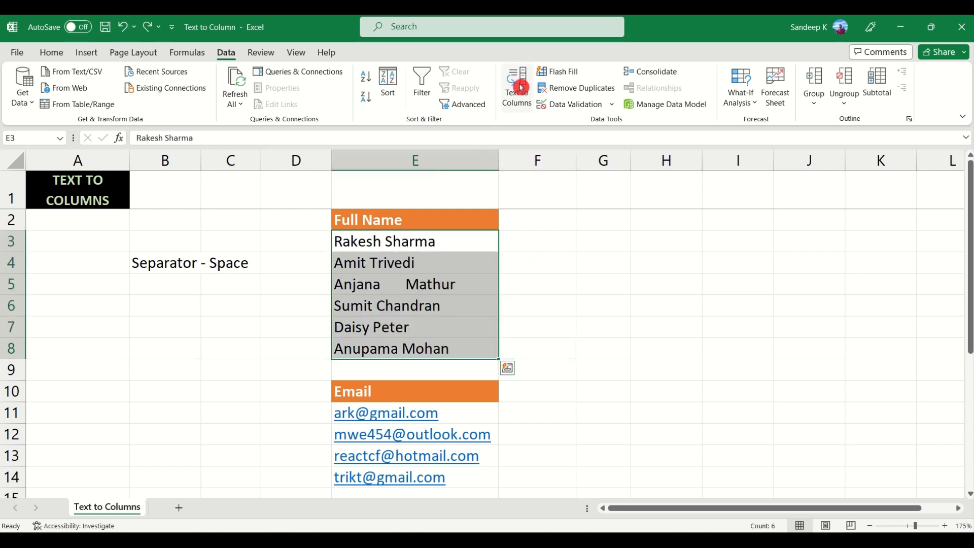
{"action": "left_click", "coordinate": [806, 432]}
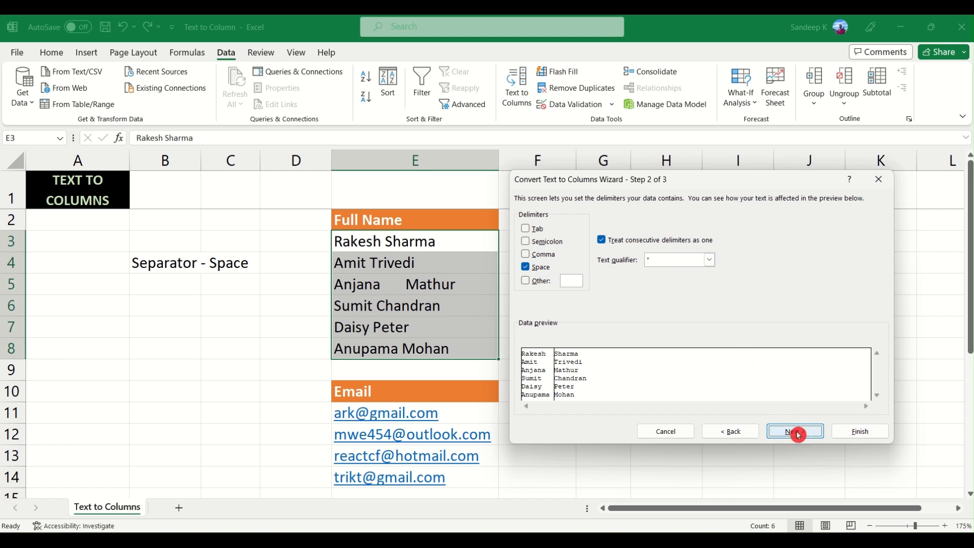
{"action": "left_click", "coordinate": [795, 432]}
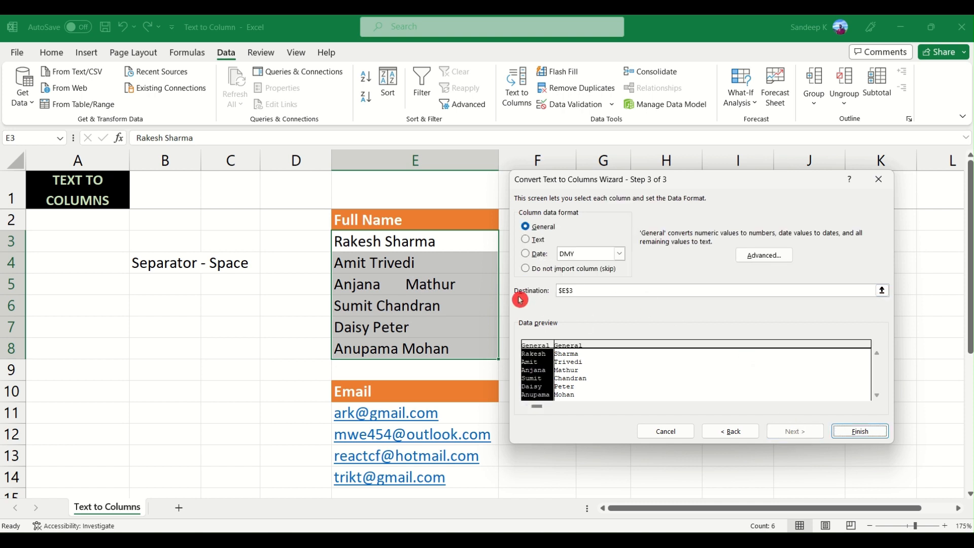
- Set the destination to F3, finish splitting the full names, and check the names in columns F and G
{"action": "left_click", "coordinate": [579, 296]}
{"action": "left_click_drag", "start_coordinate": [570, 181], "coordinate": [710, 168]}
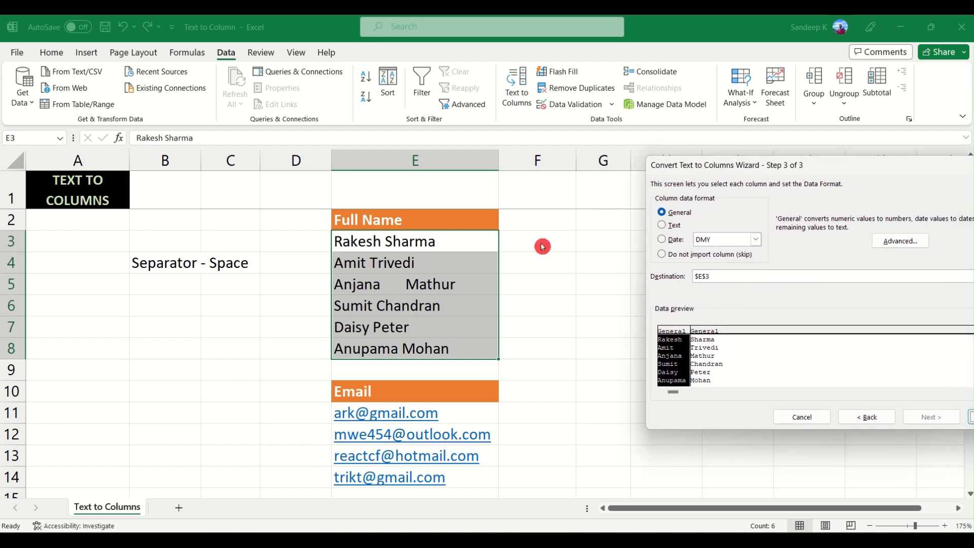
{"action": "left_click", "coordinate": [731, 279]}
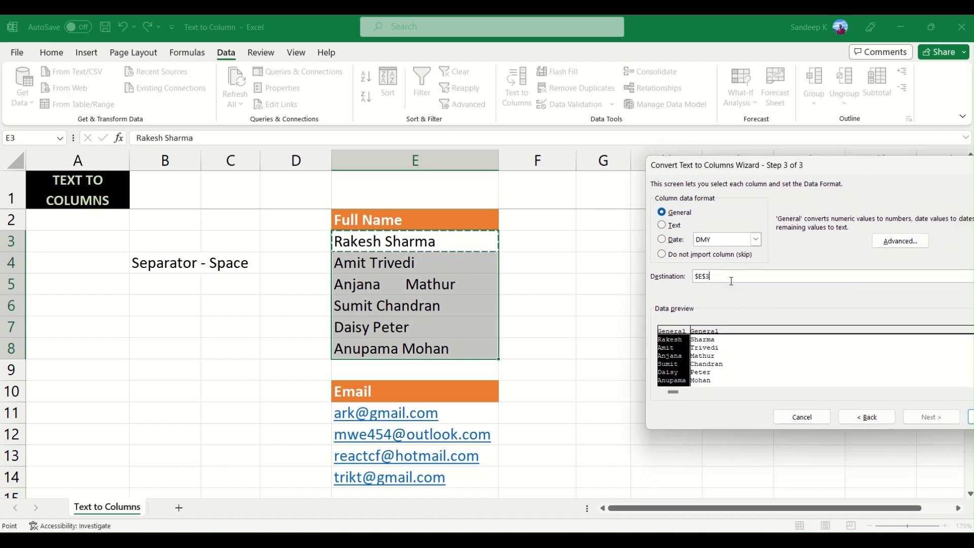
{"action": "left_click", "coordinate": [539, 244]}
{"action": "left_click_drag", "start_coordinate": [790, 167], "coordinate": [675, 174]}
{"action": "left_click", "coordinate": [888, 429]}
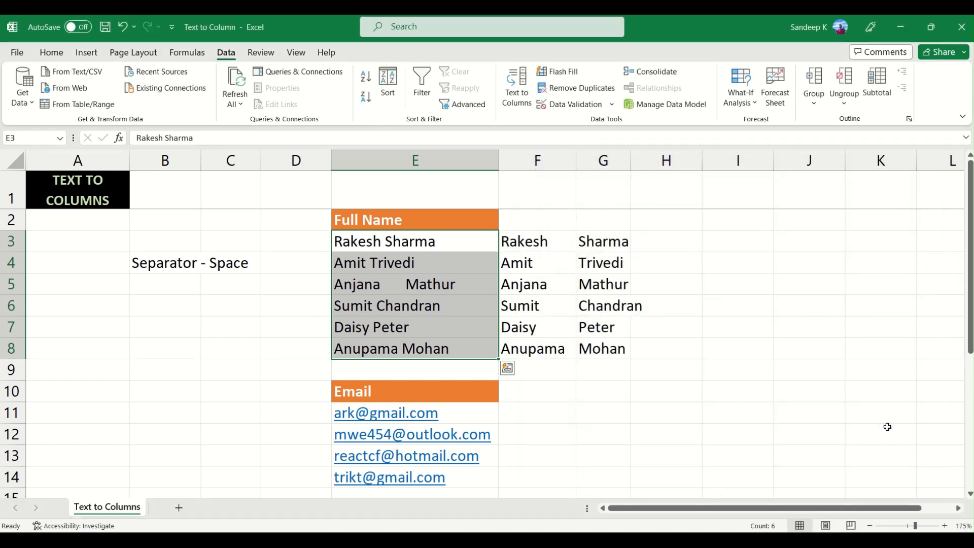
{"action": "left_click", "coordinate": [550, 254]}
{"action": "left_click_drag", "start_coordinate": [570, 240], "coordinate": [608, 348]}
{"action": "left_click", "coordinate": [585, 261]}
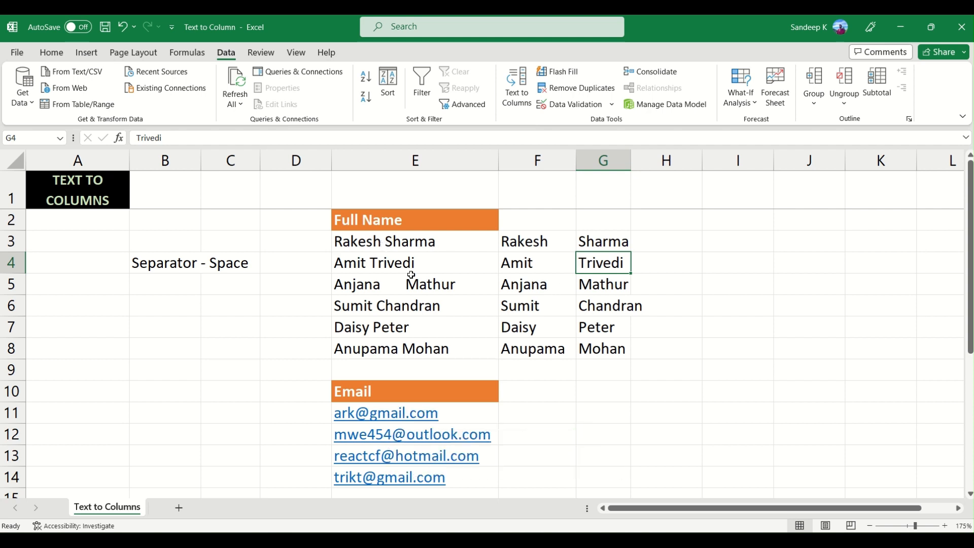
- Enter the note "Separator - @" in cell B11 beside the Email list
{"action": "scroll", "coordinate": [397, 280], "scroll_direction": "down", "scroll_amount": 2}
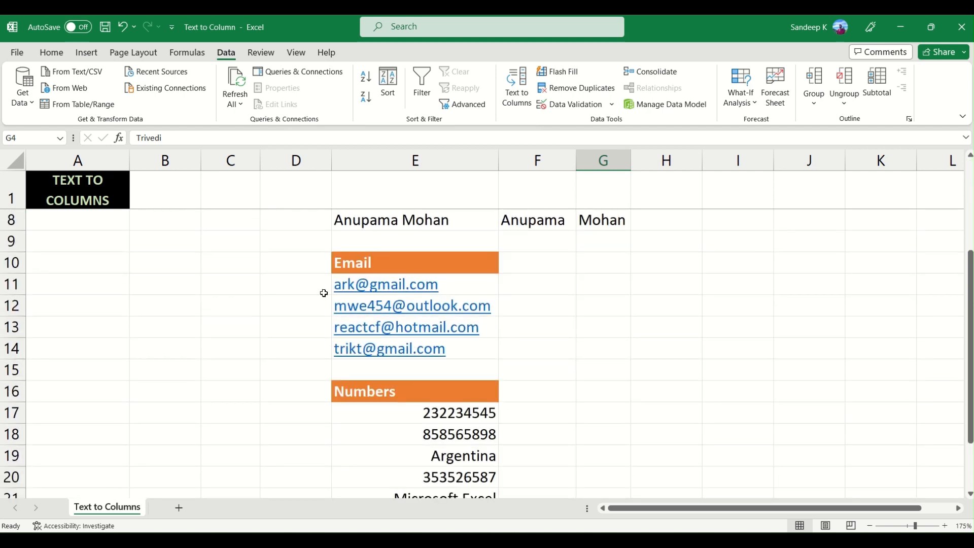
{"action": "left_click", "coordinate": [182, 290]}
{"action": "type", "text": "Separator - @"}
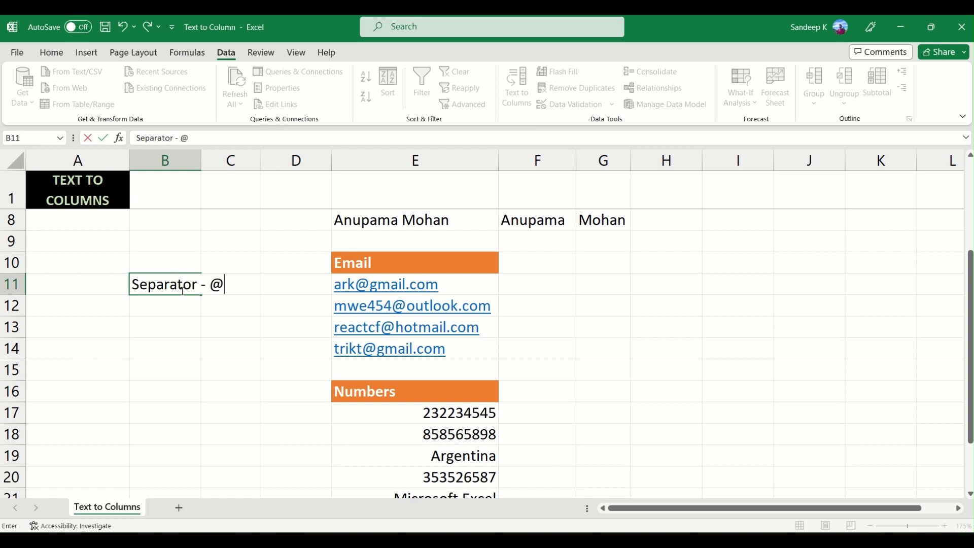
{"action": "key", "text": "Tab"}
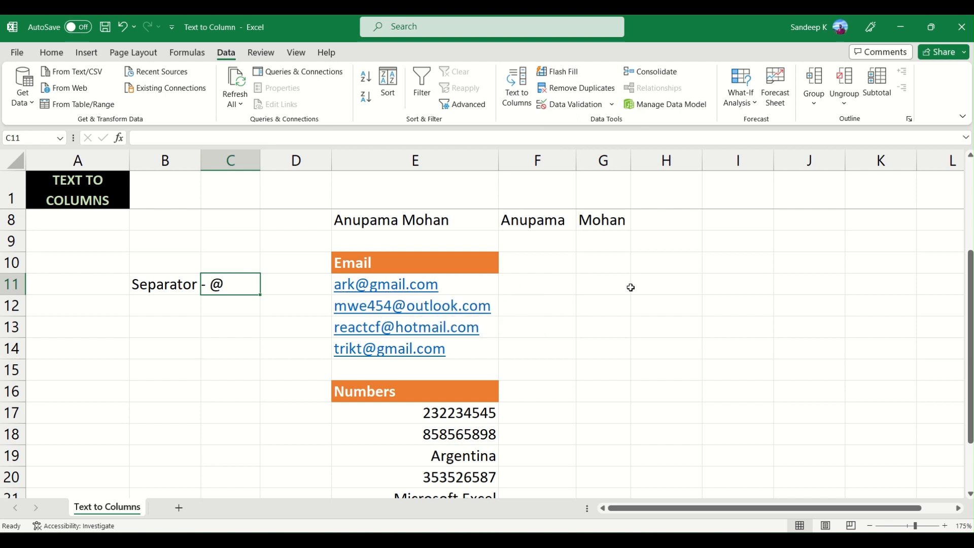
- Start Text to Columns on the email addresses in E11:E14 and continue with the Delimited data type
{"action": "left_click_drag", "start_coordinate": [483, 285], "coordinate": [478, 348]}
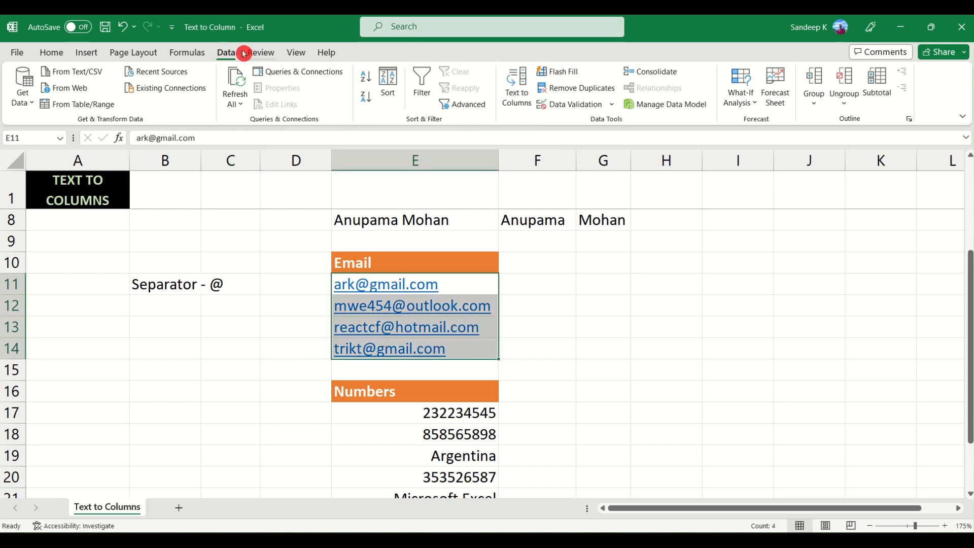
{"action": "left_click", "coordinate": [517, 91]}
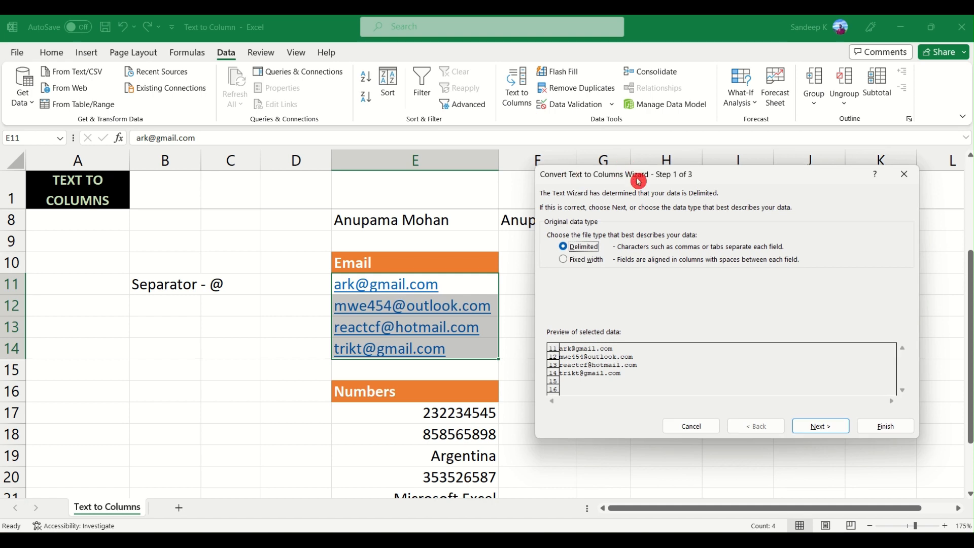
{"action": "left_click_drag", "start_coordinate": [628, 173], "coordinate": [620, 153]}
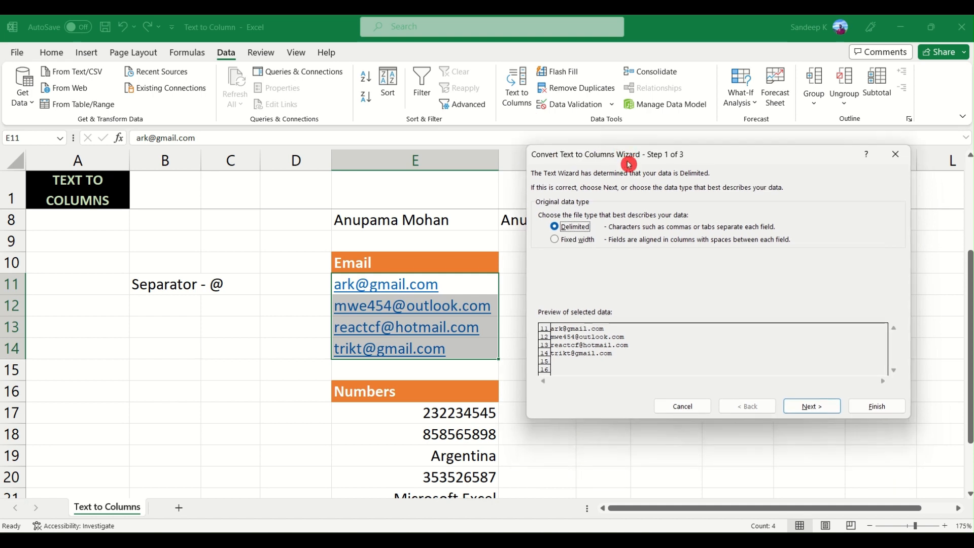
{"action": "left_click", "coordinate": [800, 404]}
- Replace the Space delimiter with the custom Other delimiter @, and compare the data preview with and without it
{"action": "left_click", "coordinate": [597, 261]}
{"action": "left_click", "coordinate": [544, 242]}
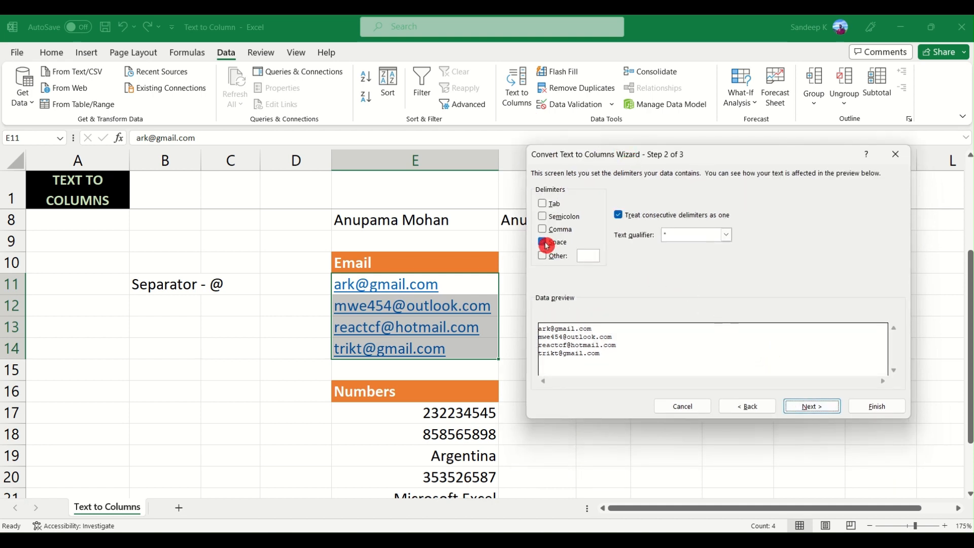
{"action": "left_click", "coordinate": [546, 258]}
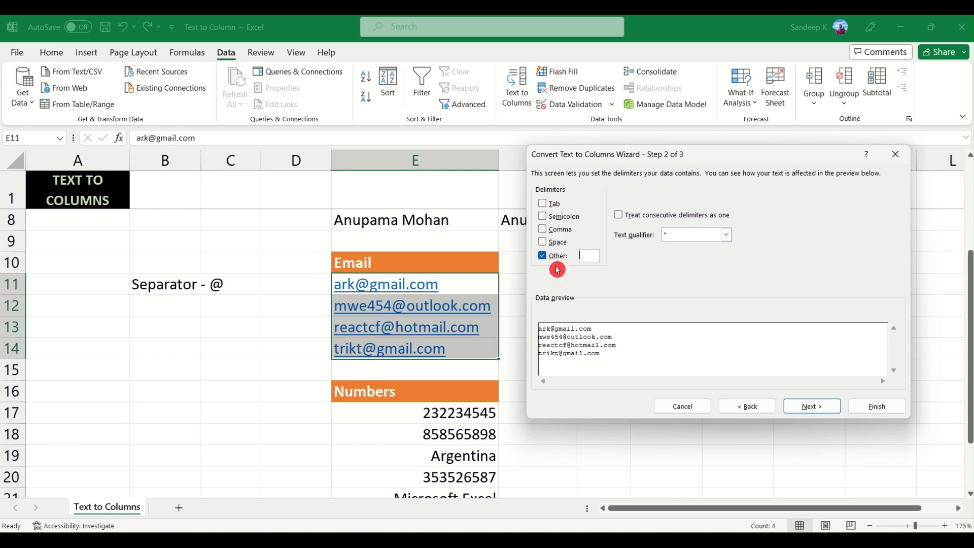
{"action": "type", "text": "@"}
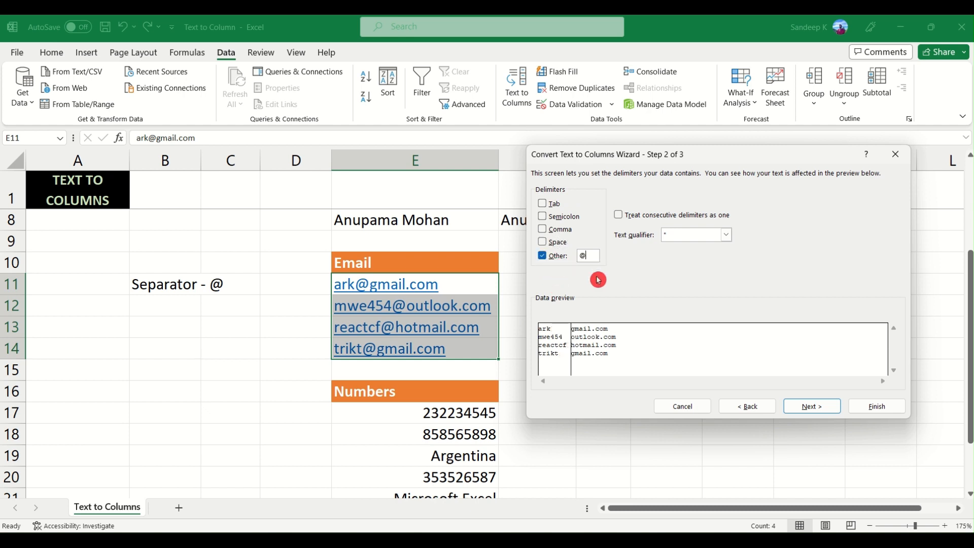
{"action": "key", "text": "BackSpace"}
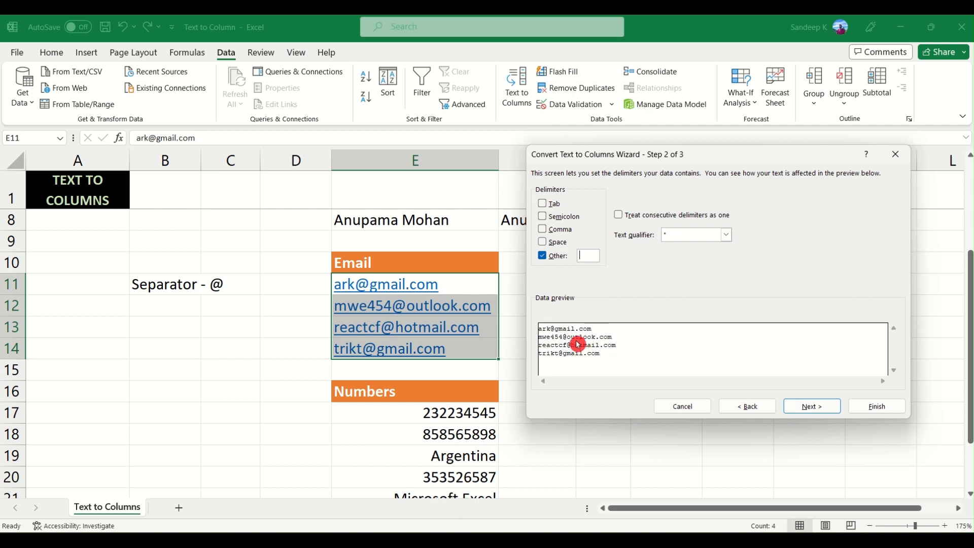
{"action": "type", "text": "@"}
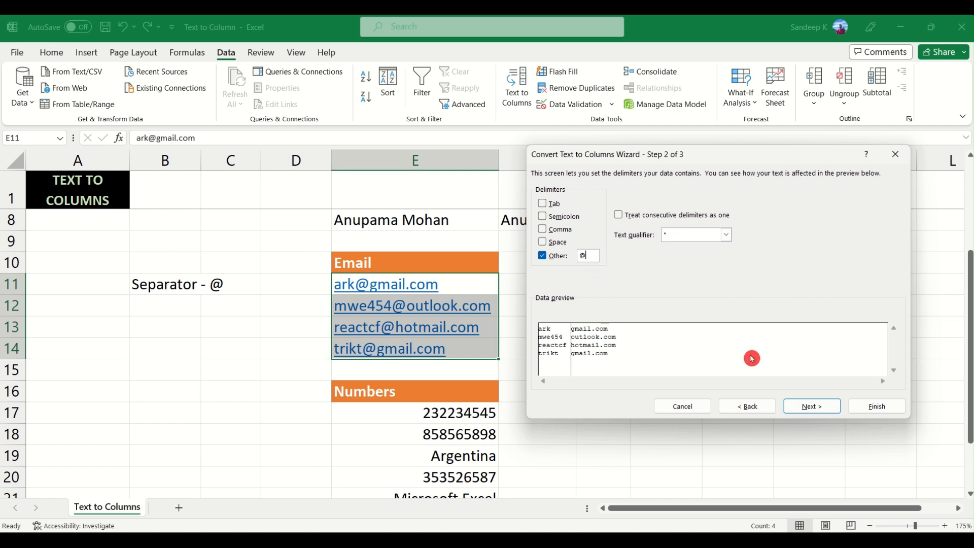
- Try the option to treat consecutive delimiters as one, and continue to the column data formats
{"action": "left_click", "coordinate": [620, 216]}
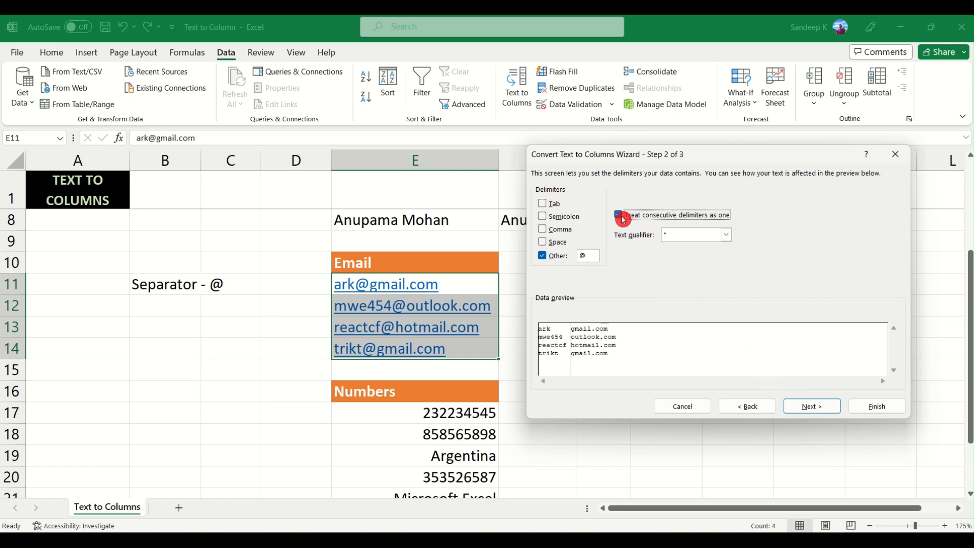
{"action": "left_click", "coordinate": [619, 216]}
{"action": "left_click", "coordinate": [627, 221]}
{"action": "left_click", "coordinate": [813, 407]}
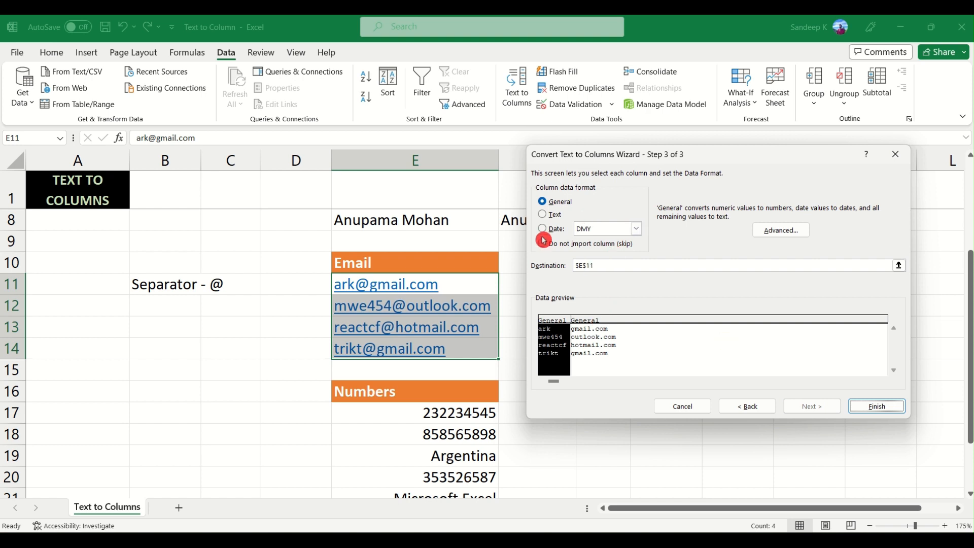
{"action": "left_click_drag", "start_coordinate": [615, 162], "coordinate": [675, 165]}
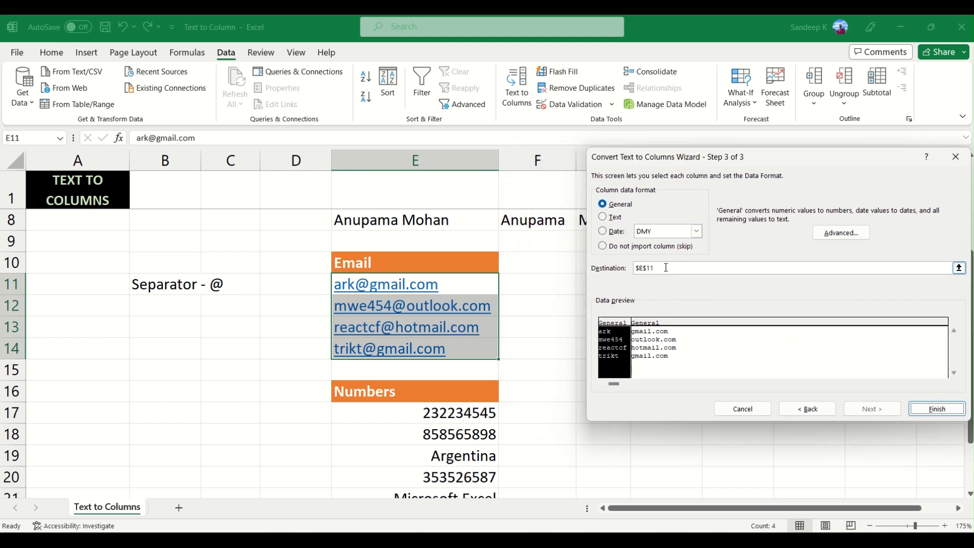
{"action": "left_click", "coordinate": [665, 268]}
{"action": "double_click", "coordinate": [665, 267]}
{"action": "double_click", "coordinate": [665, 268]}
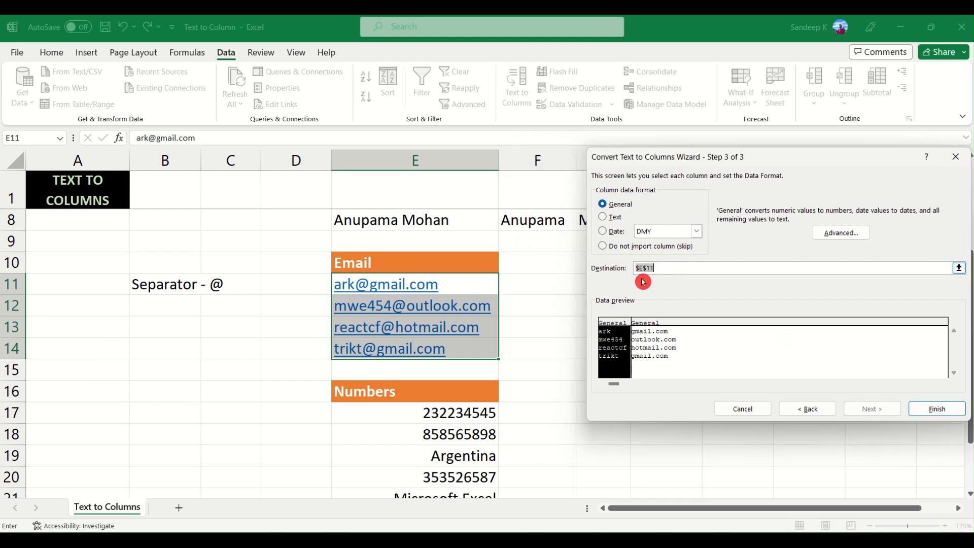
{"action": "type", "text": "+"}
{"action": "left_click", "coordinate": [537, 288]}
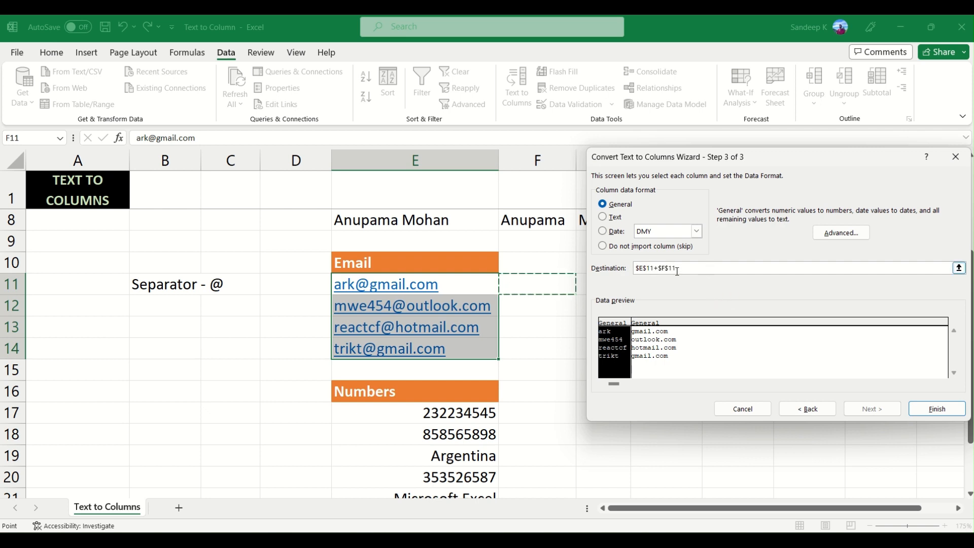
- Replace the destination with F11, finish splitting the emails, and check the usernames in column F and the domains in column G
{"action": "left_click_drag", "start_coordinate": [677, 269], "coordinate": [618, 266]}
{"action": "key", "text": "BackSpace"}
{"action": "left_click", "coordinate": [548, 280]}
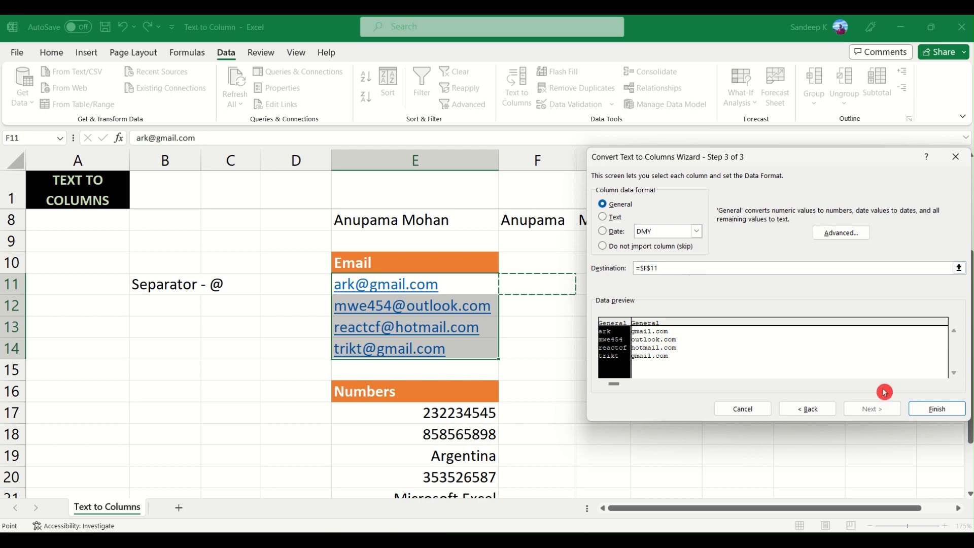
{"action": "left_click", "coordinate": [924, 409]}
{"action": "left_click_drag", "start_coordinate": [517, 282], "coordinate": [547, 343]}
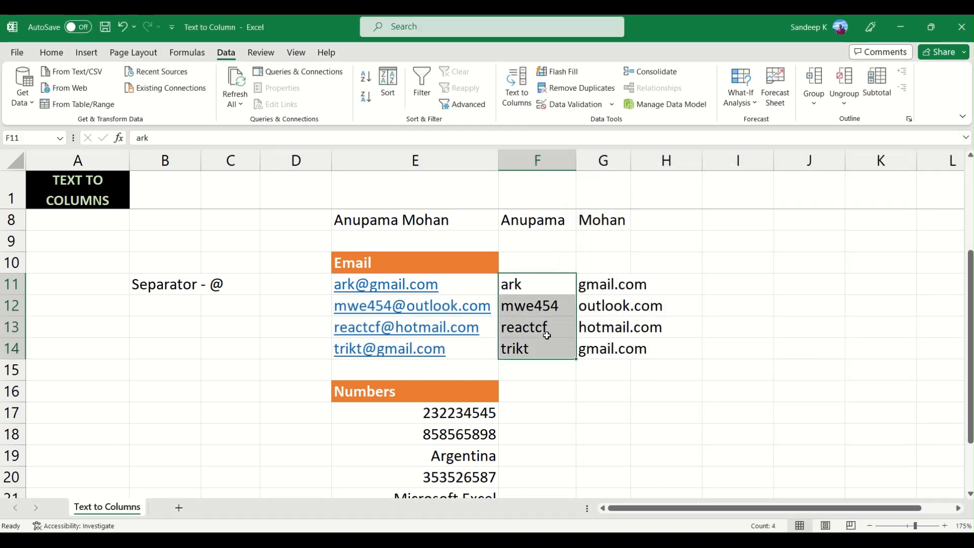
{"action": "left_click", "coordinate": [541, 285]}
{"action": "left_click_drag", "start_coordinate": [558, 287], "coordinate": [547, 348]}
{"action": "left_click_drag", "start_coordinate": [604, 284], "coordinate": [604, 348]}
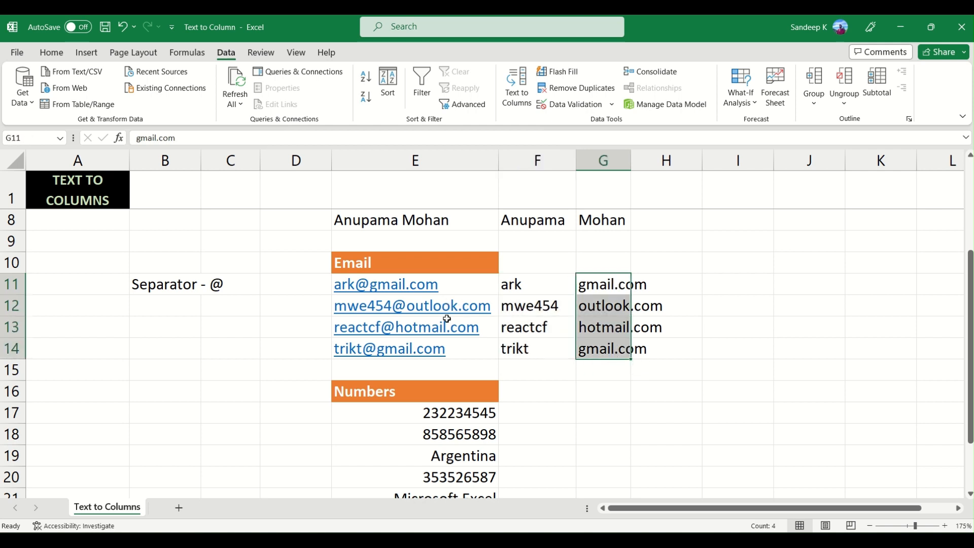
{"action": "left_click_drag", "start_coordinate": [613, 286], "coordinate": [615, 357]}
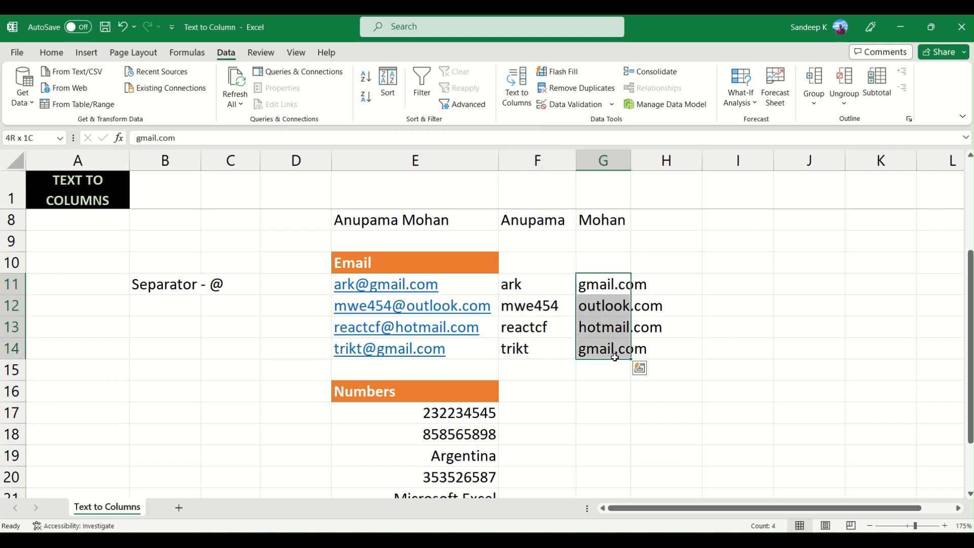
{"action": "left_click", "coordinate": [612, 307]}
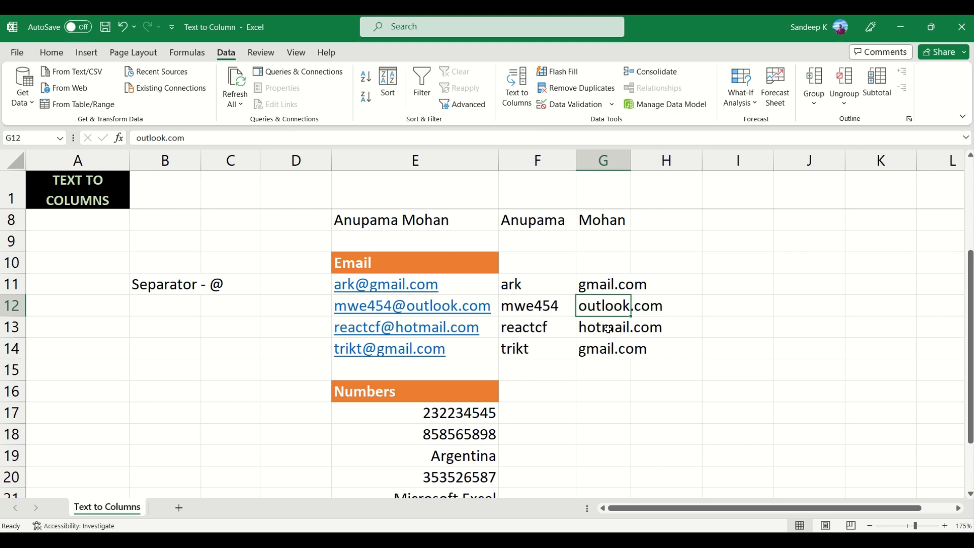
- Start Text to Columns on the Numbers entries in E17:E23 and continue with the Fixed width data type
{"action": "scroll", "coordinate": [608, 328], "scroll_direction": "down", "scroll_amount": 2}
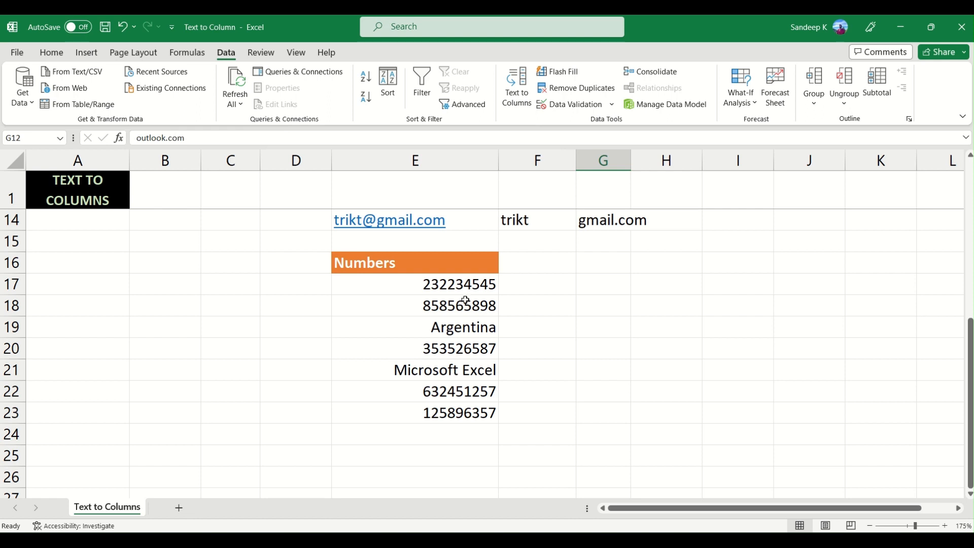
{"action": "scroll", "coordinate": [467, 324], "scroll_direction": "up", "scroll_amount": 2}
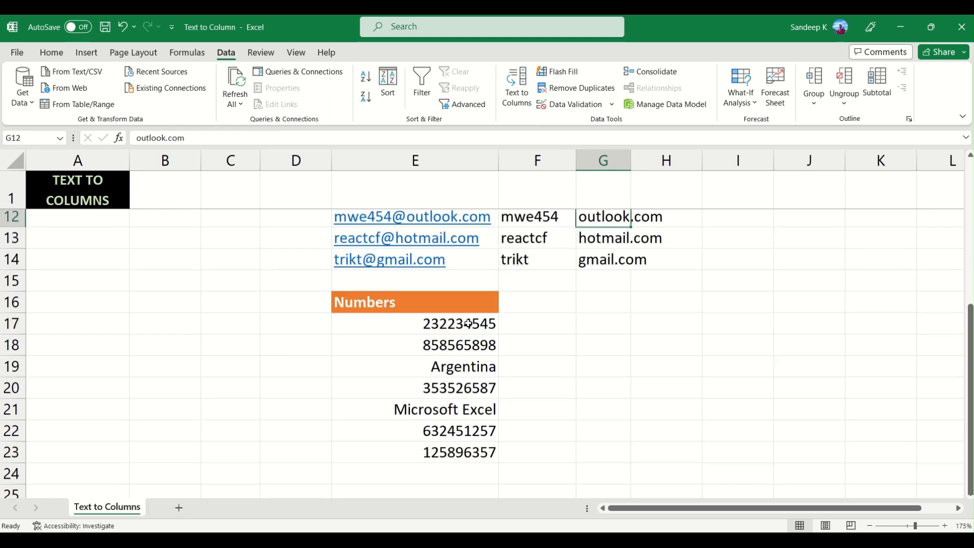
{"action": "scroll", "coordinate": [466, 323], "scroll_direction": "down", "scroll_amount": 1}
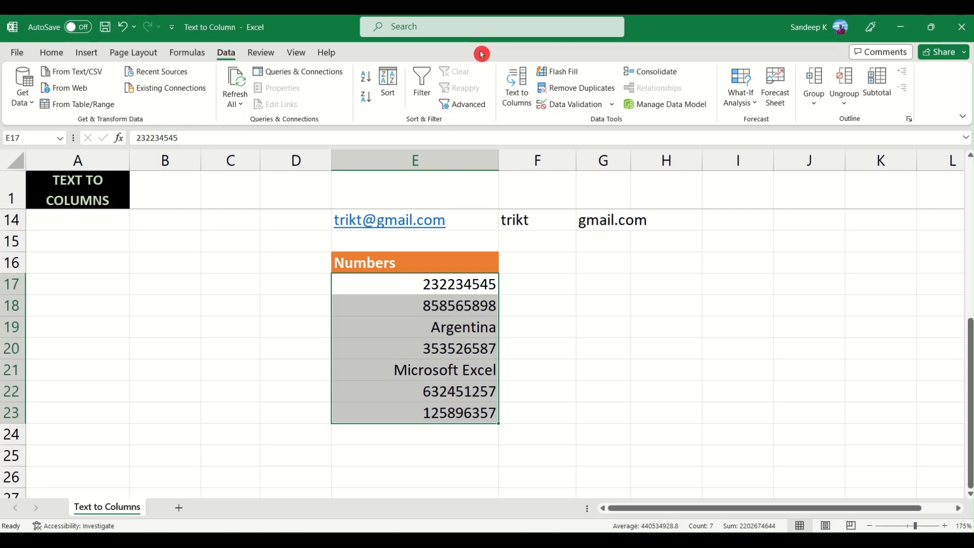
{"action": "left_click", "coordinate": [516, 87]}
{"action": "left_click_drag", "start_coordinate": [660, 155], "coordinate": [586, 157]}
{"action": "left_click", "coordinate": [551, 245]}
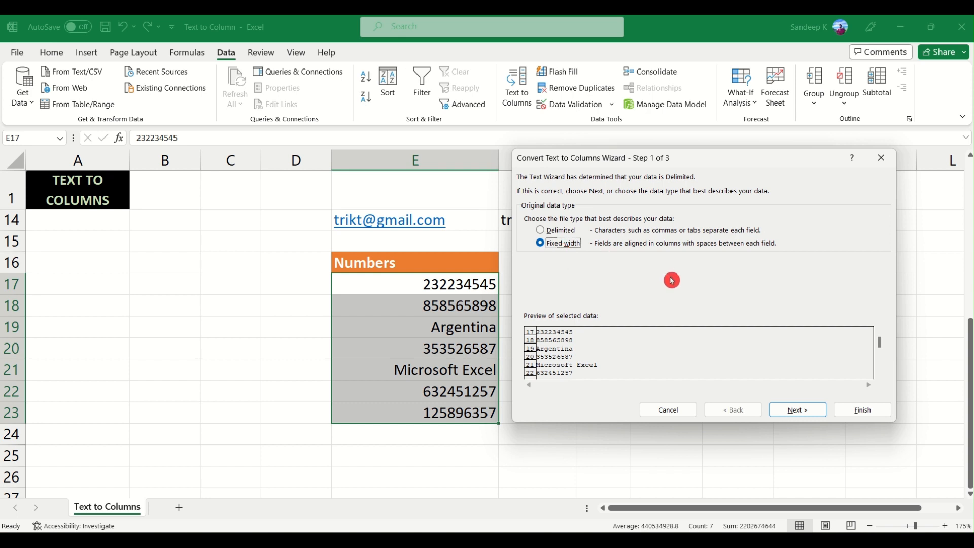
{"action": "left_click", "coordinate": [809, 415]}
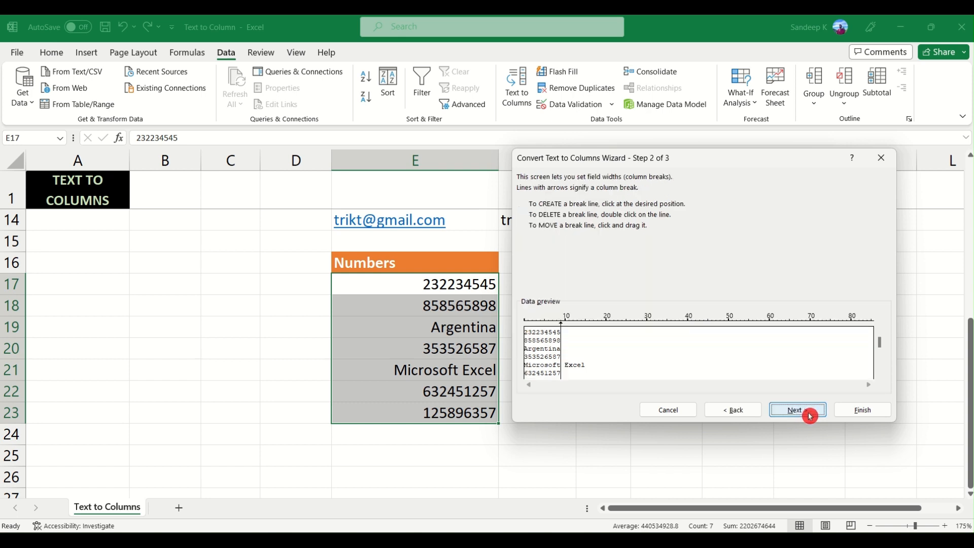
- Set column breaks after the third and seventh characters in the data preview, and continue to the column data formats
{"action": "left_click_drag", "start_coordinate": [697, 162], "coordinate": [686, 163]}
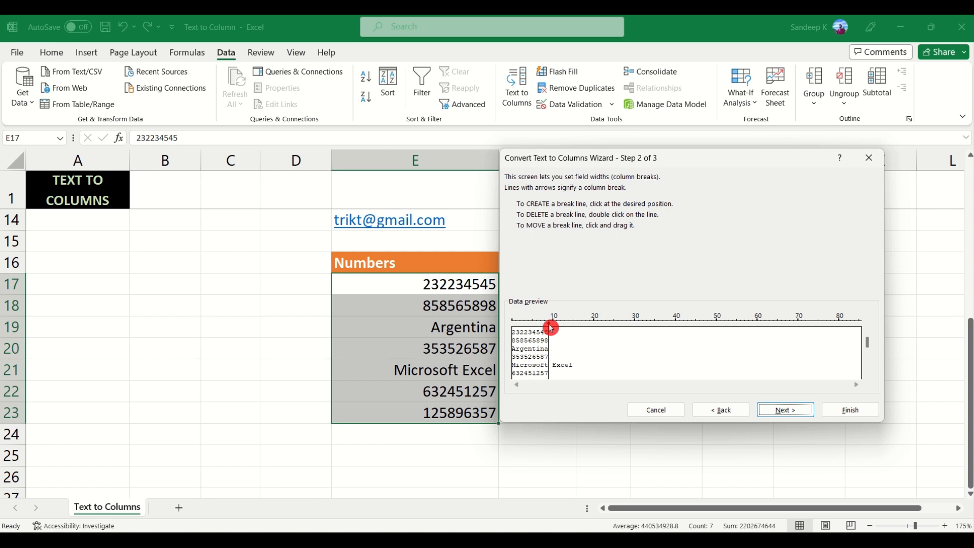
{"action": "left_click_drag", "start_coordinate": [550, 328], "coordinate": [524, 327]}
{"action": "left_click", "coordinate": [542, 336]}
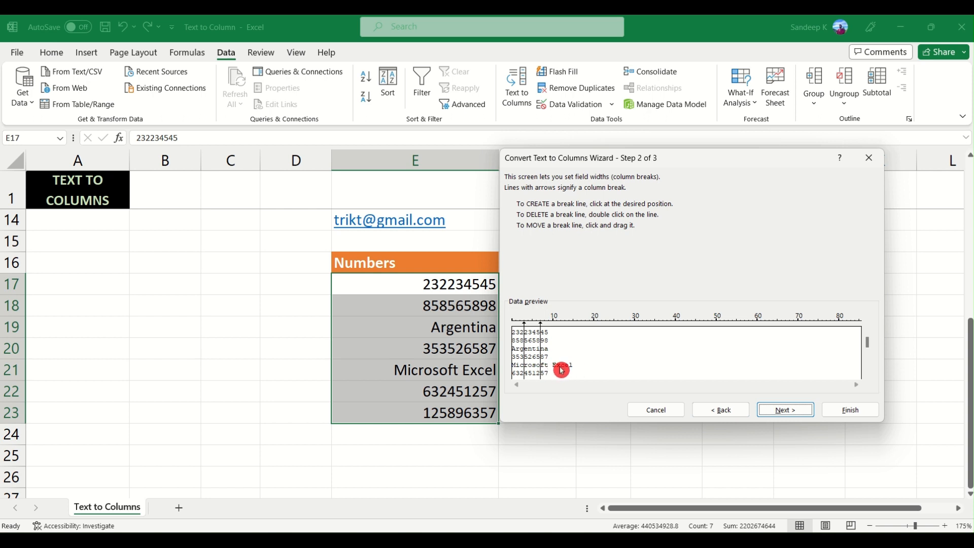
{"action": "left_click", "coordinate": [779, 411]}
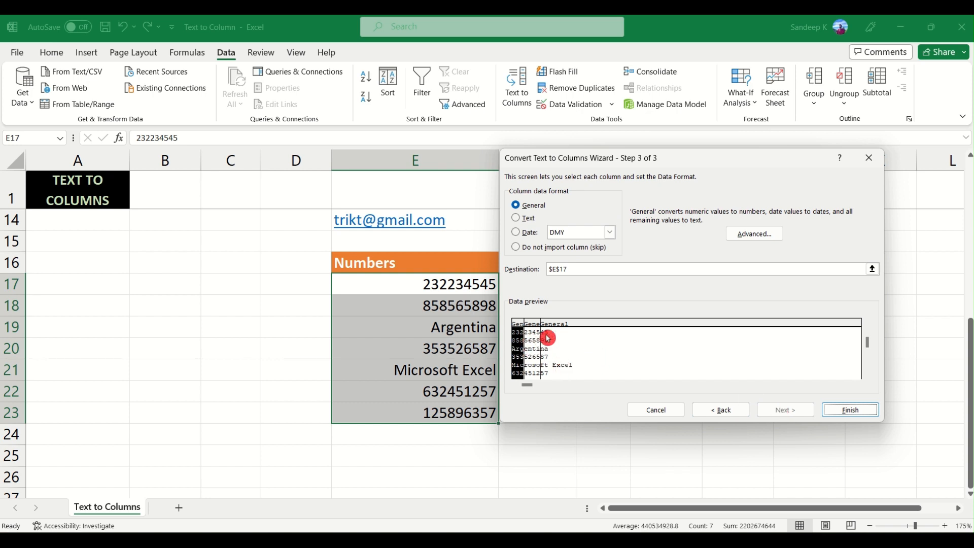
- Replace the destination with F17, finish the fixed-width split, and compare the original entries with the first pieces in column F
{"action": "left_click_drag", "start_coordinate": [631, 167], "coordinate": [759, 176]}
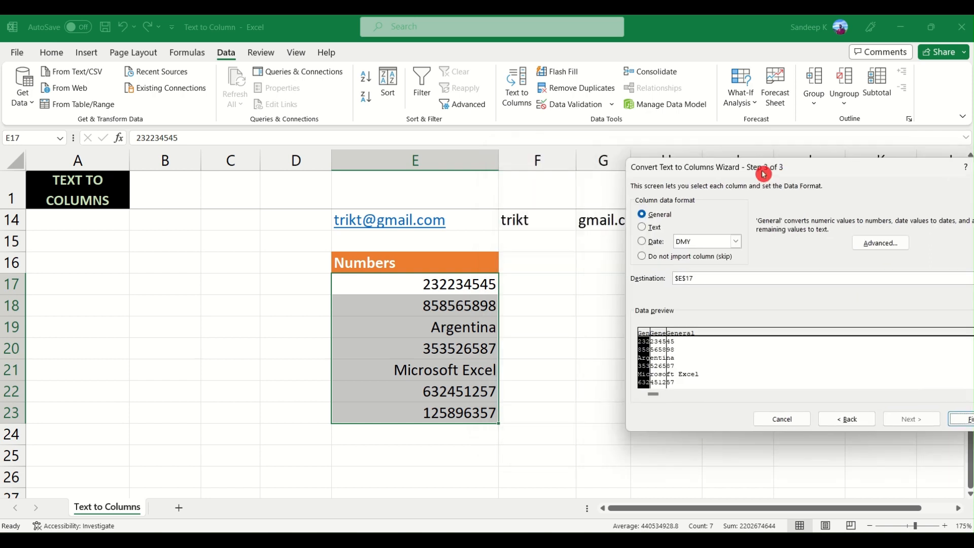
{"action": "left_click_drag", "start_coordinate": [715, 278], "coordinate": [688, 282]}
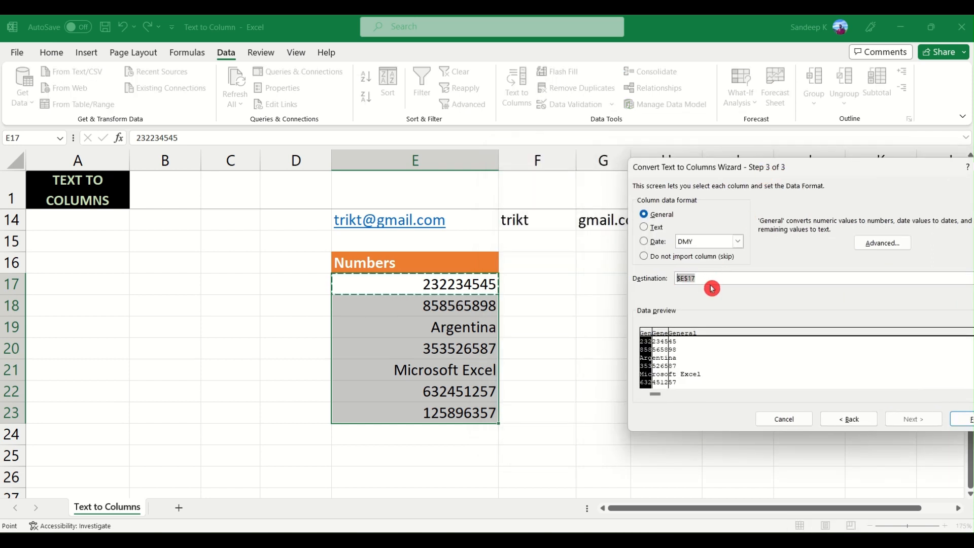
{"action": "key", "text": "BackSpace"}
{"action": "left_click", "coordinate": [540, 282]}
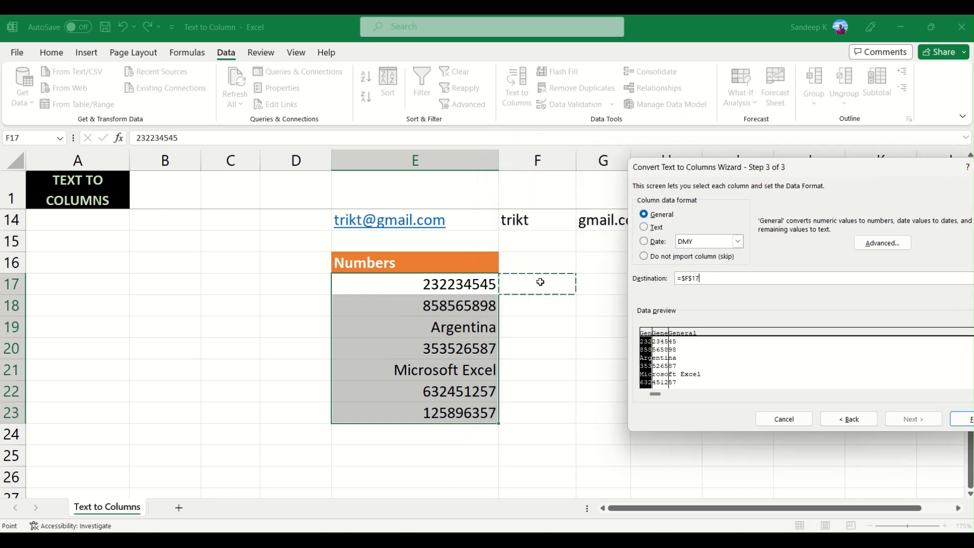
{"action": "left_click_drag", "start_coordinate": [780, 167], "coordinate": [497, 170]}
{"action": "left_click", "coordinate": [714, 424]}
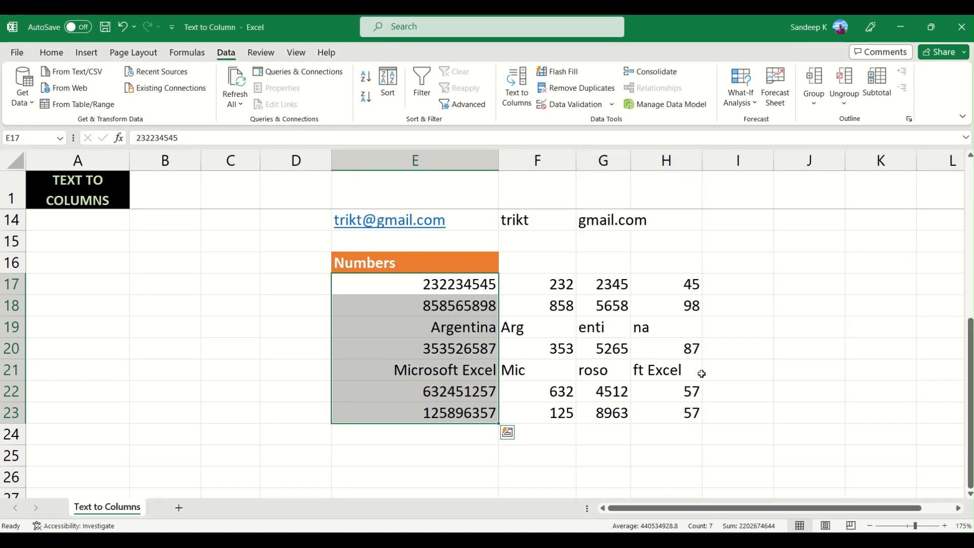
{"action": "left_click", "coordinate": [524, 284]}
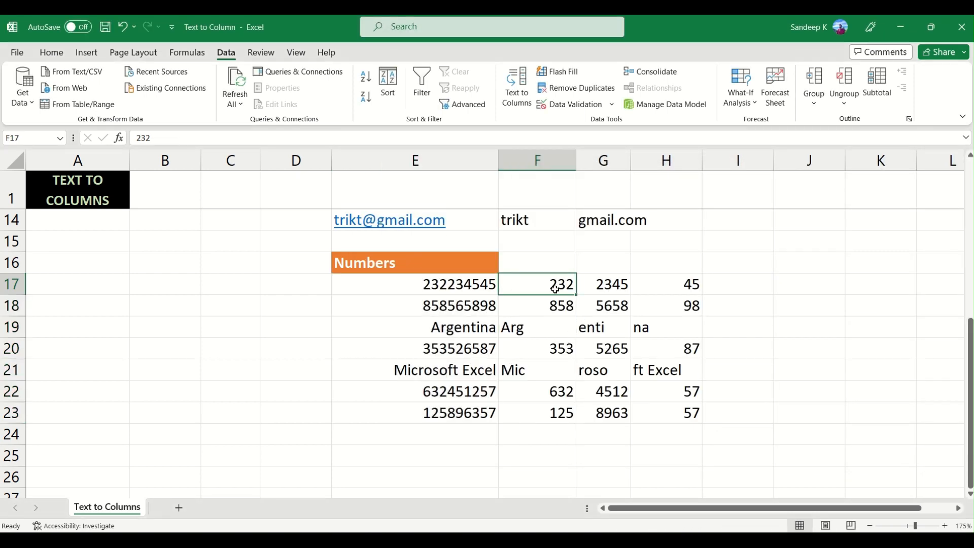
{"action": "left_click", "coordinate": [449, 287]}
{"action": "left_click_drag", "start_coordinate": [459, 287], "coordinate": [459, 412]}
{"action": "left_click", "coordinate": [525, 289]}
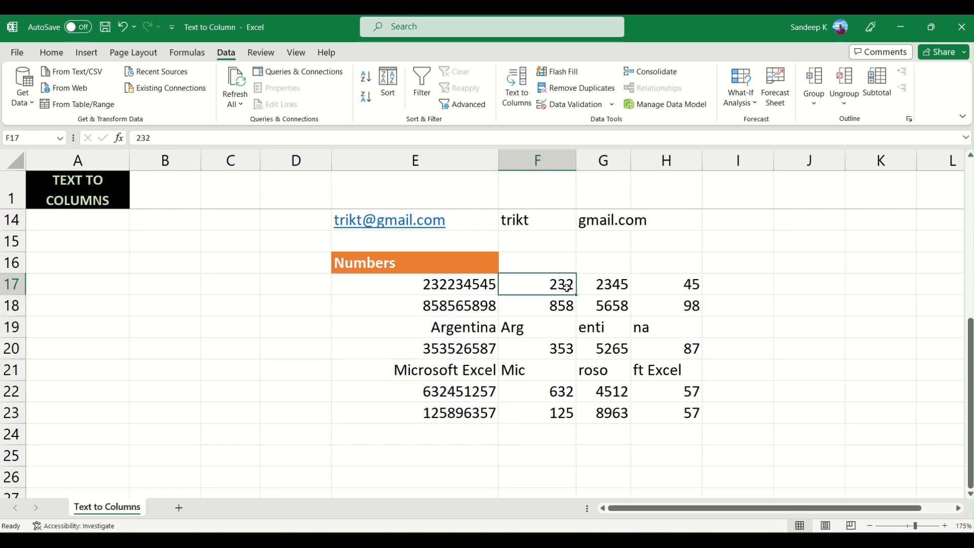
- Center-align the split pieces in F17:F23 and G17:H23
{"action": "left_click_drag", "start_coordinate": [567, 289], "coordinate": [560, 414]}
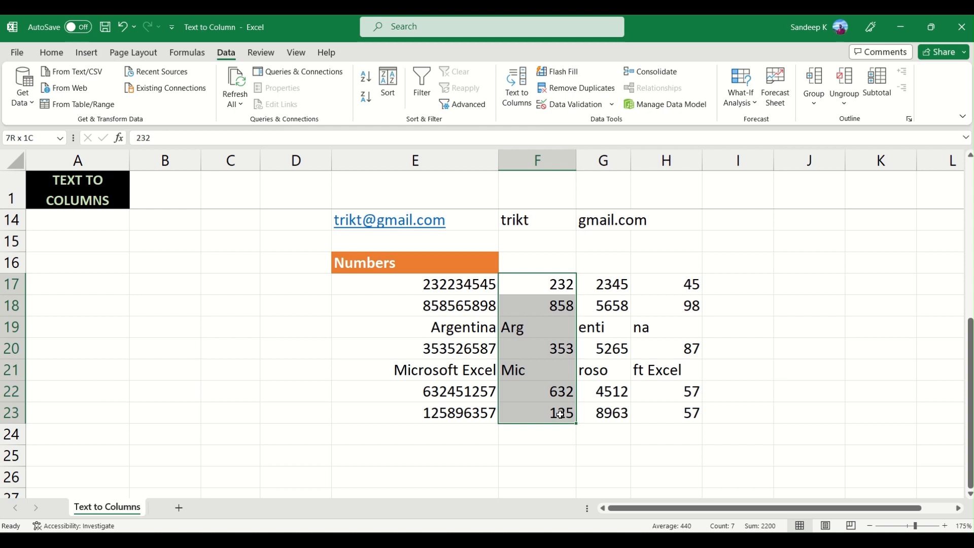
{"action": "left_click", "coordinate": [56, 54]}
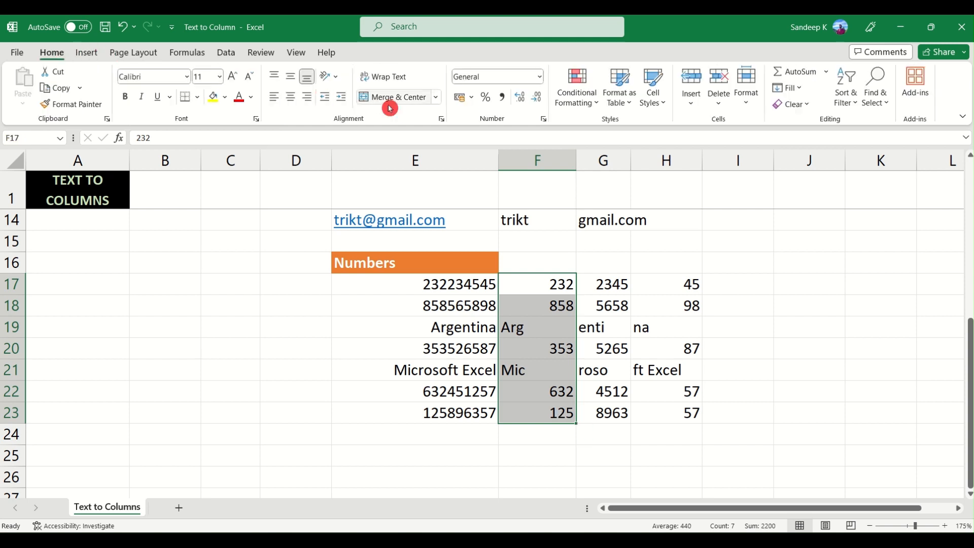
{"action": "left_click", "coordinate": [290, 97]}
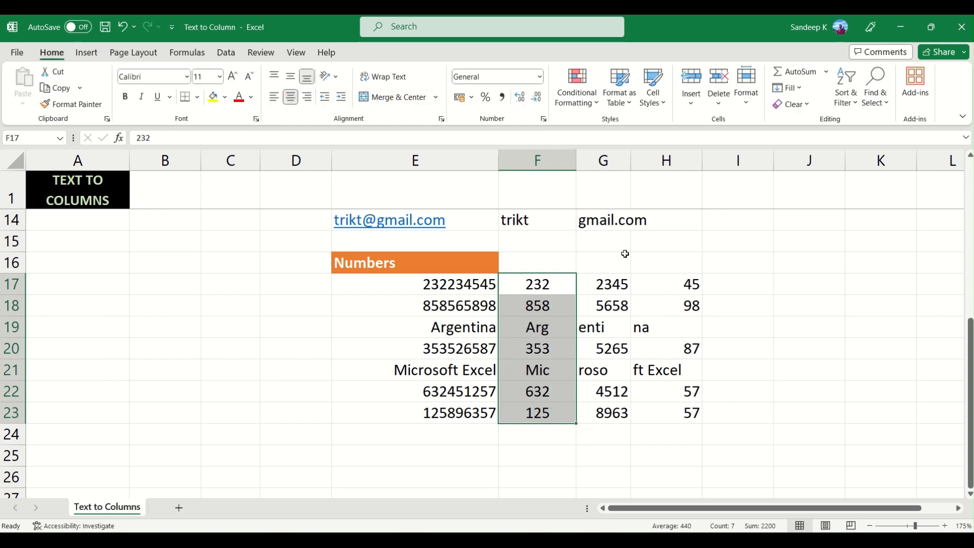
{"action": "left_click", "coordinate": [622, 286]}
{"action": "left_click_drag", "start_coordinate": [623, 287], "coordinate": [668, 406]}
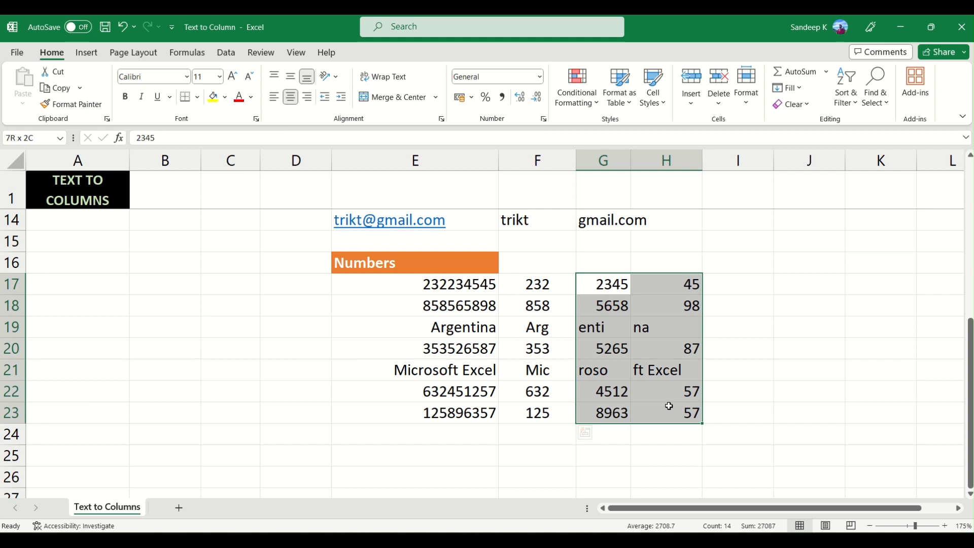
{"action": "left_click", "coordinate": [297, 97]}
{"action": "left_click", "coordinate": [606, 331]}
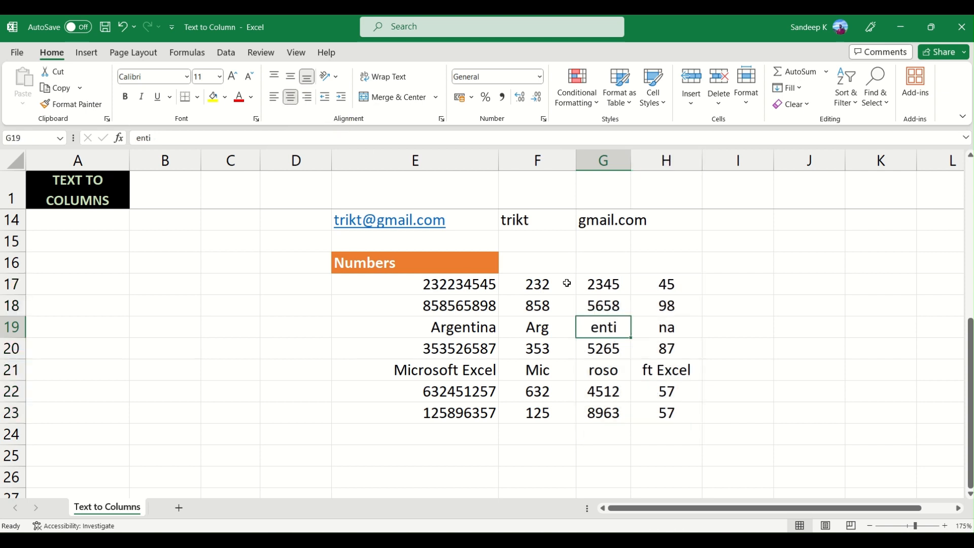
- Review the split pieces in columns G and H, and revisit the name and email splits and the Text to Columns command
{"action": "left_click", "coordinate": [669, 285]}
{"action": "left_click_drag", "start_coordinate": [670, 293], "coordinate": [670, 373]}
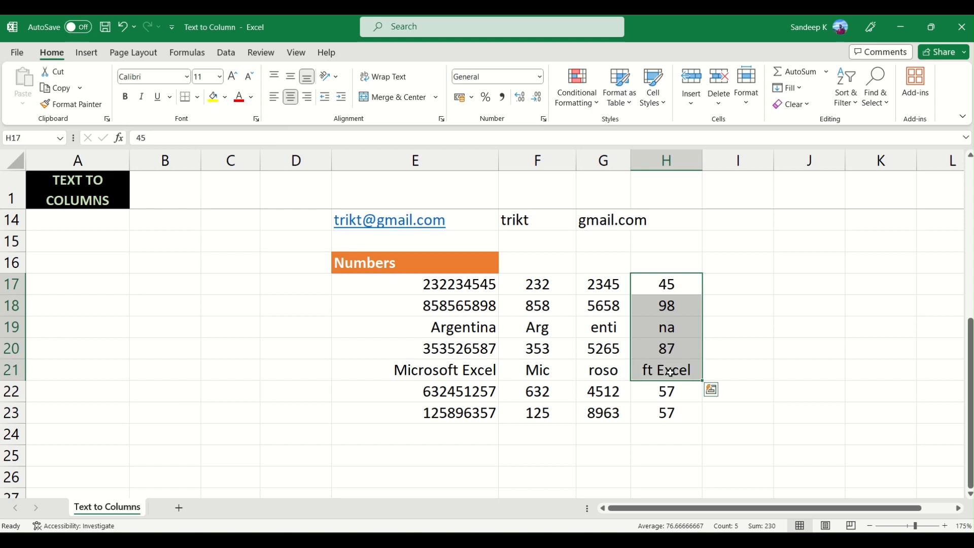
{"action": "left_click", "coordinate": [669, 372]}
{"action": "left_click_drag", "start_coordinate": [668, 413], "coordinate": [668, 285]}
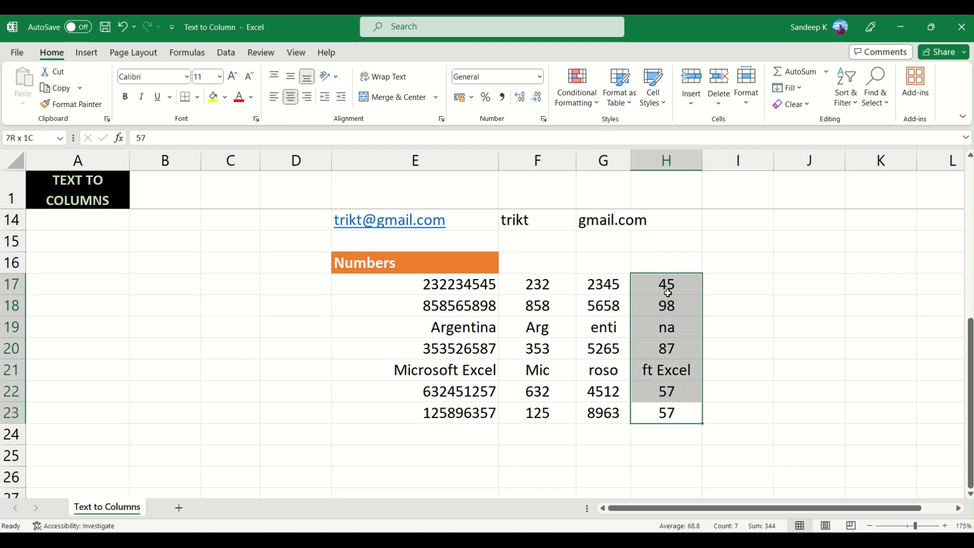
{"action": "left_click_drag", "start_coordinate": [607, 283], "coordinate": [609, 416]}
{"action": "left_click", "coordinate": [583, 334]}
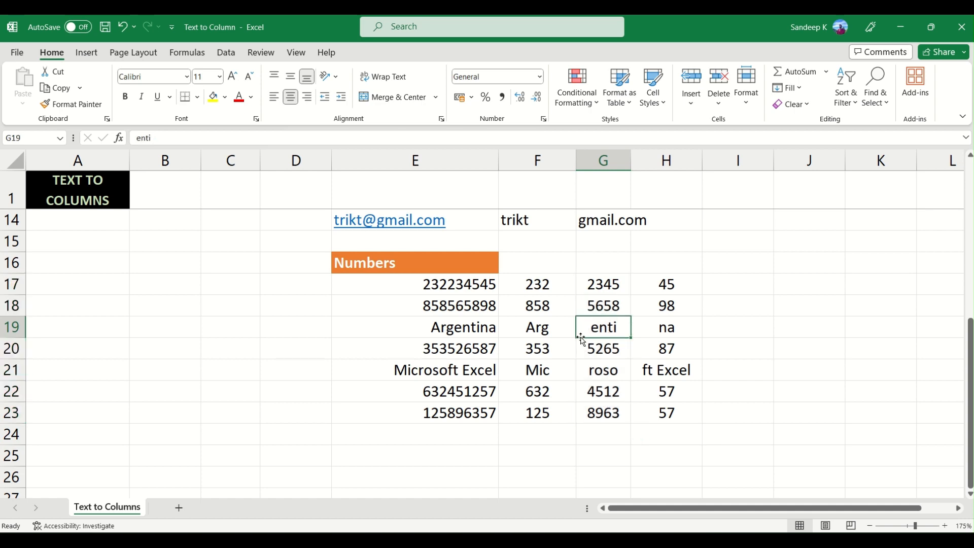
{"action": "scroll", "coordinate": [526, 347], "scroll_direction": "up", "scroll_amount": 4}
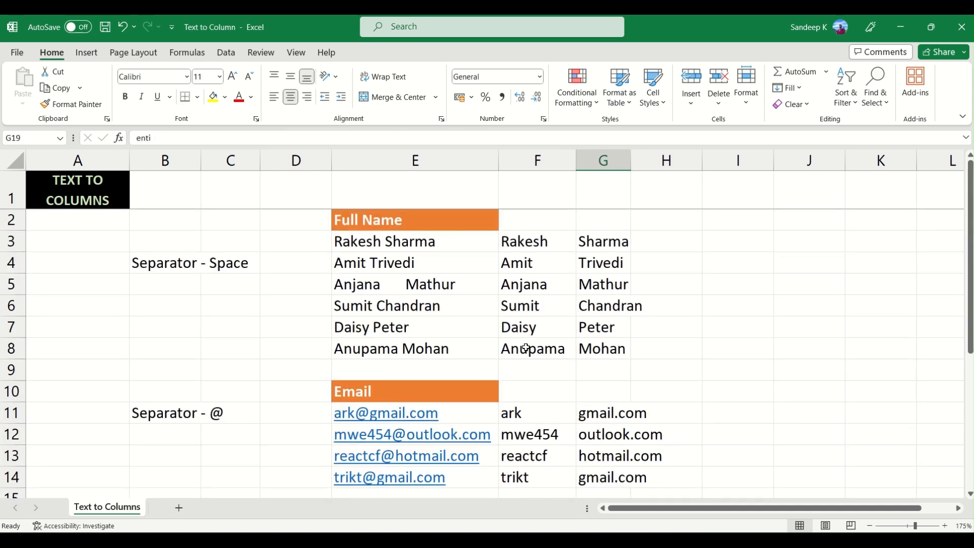
{"action": "left_click", "coordinate": [231, 53]}
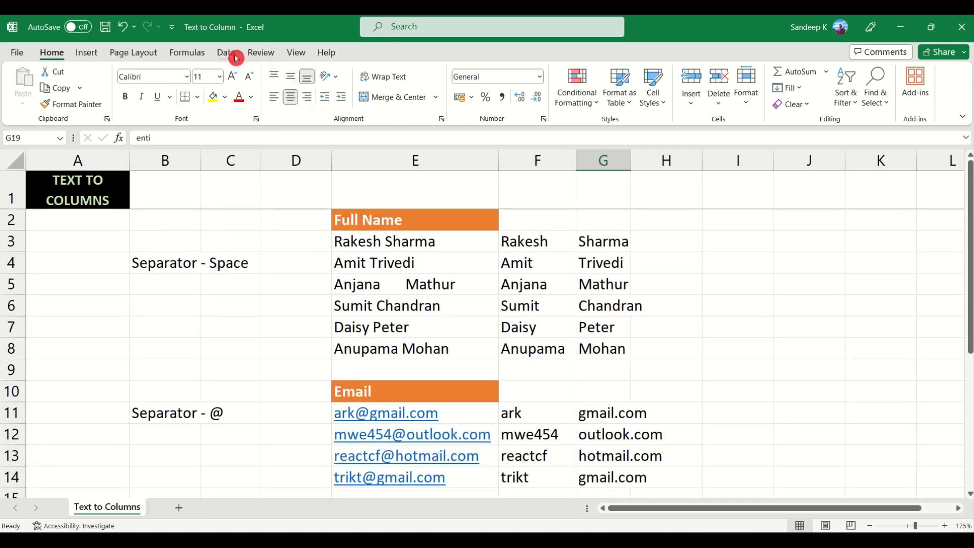
{"action": "left_click", "coordinate": [513, 99]}
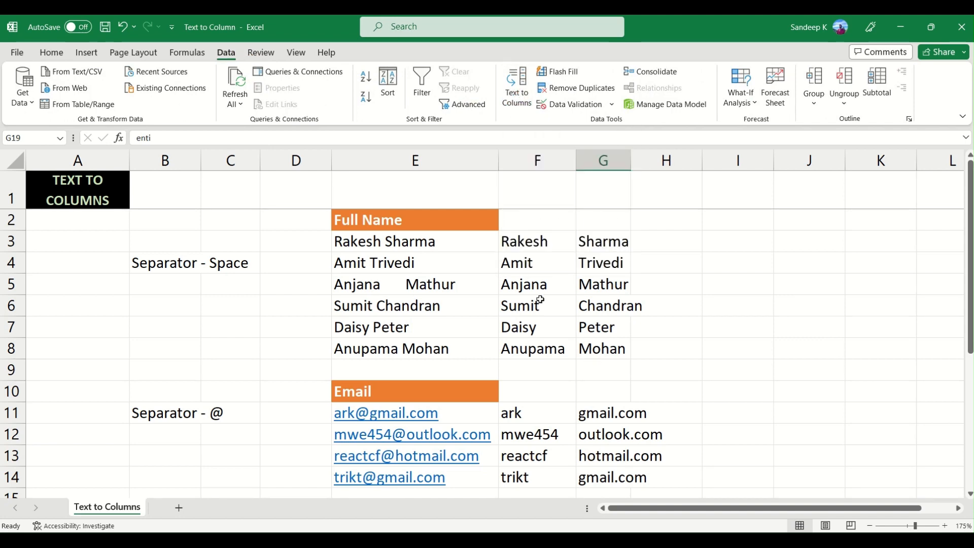
{"action": "left_click", "coordinate": [540, 299]}
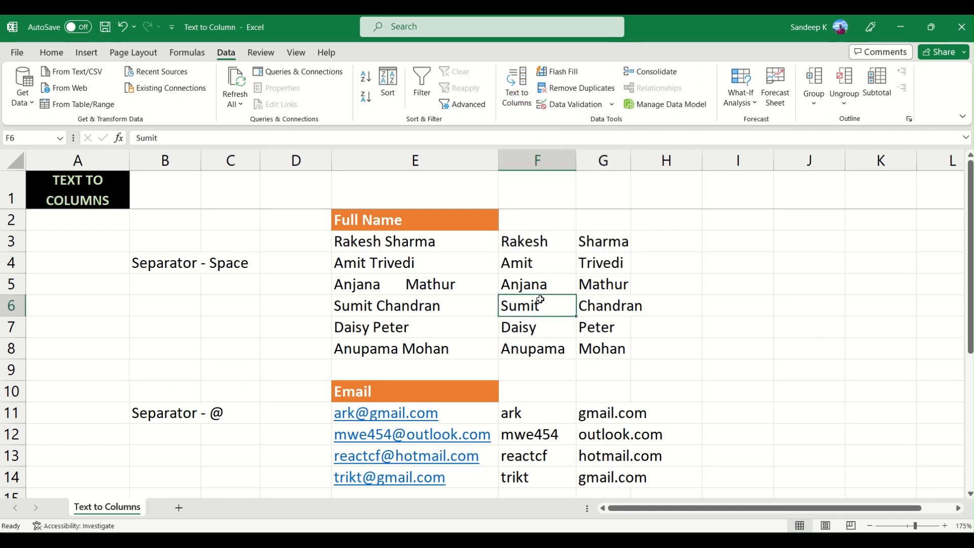